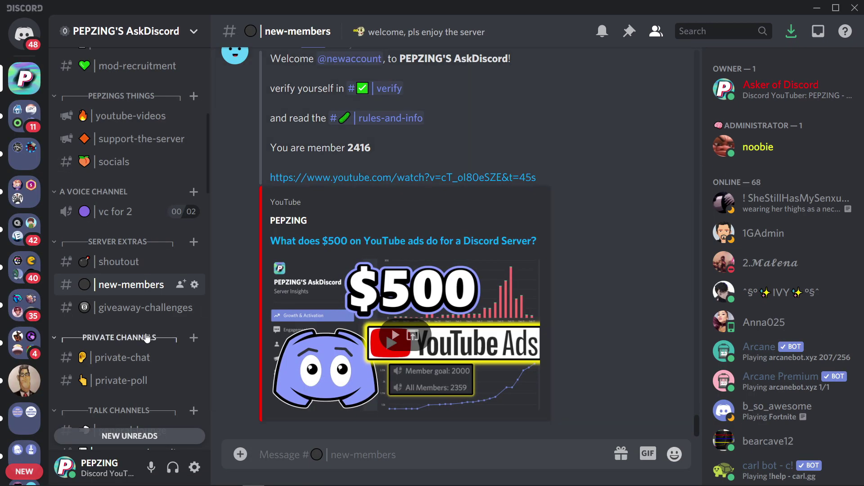
Step: Open the general-lounge channel under Talk Channels in PEPZING'S AskDiscord
scroll(131, 270, down, 4)
click(132, 250)
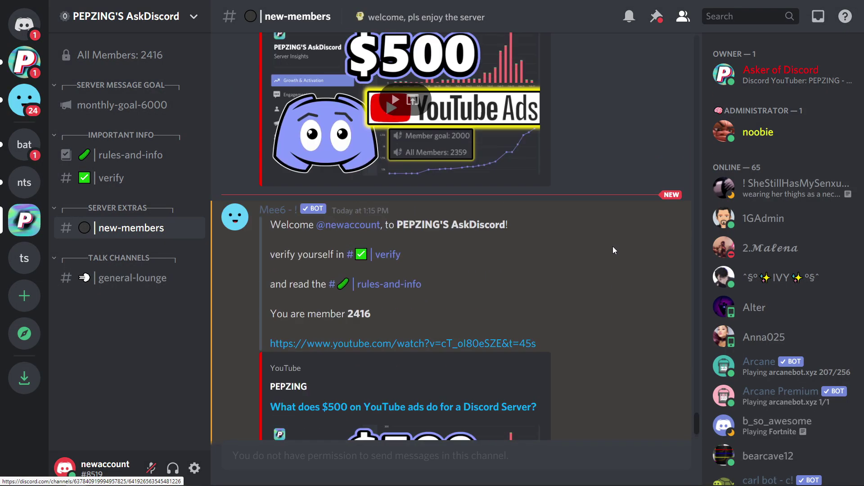
Step: Open #verify and add the check-mark reaction, then view #rules-and-info
scroll(612, 247, up, 10)
scroll(612, 247, up, 10)
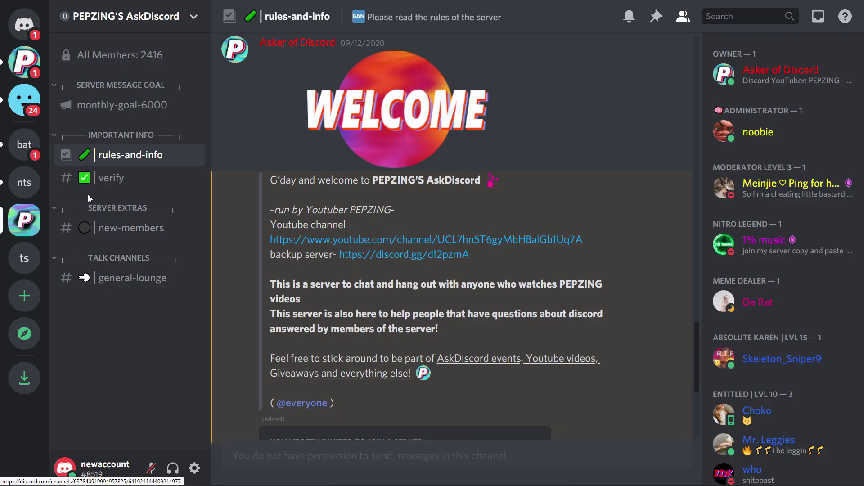
click(103, 182)
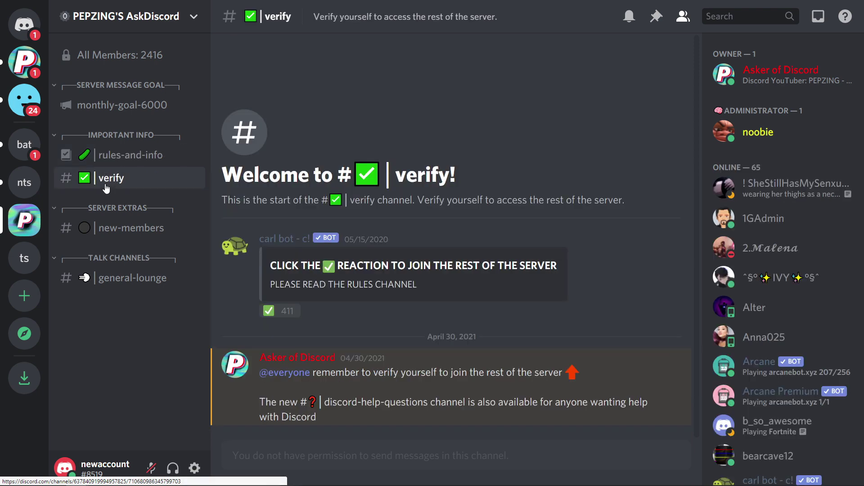
click(274, 311)
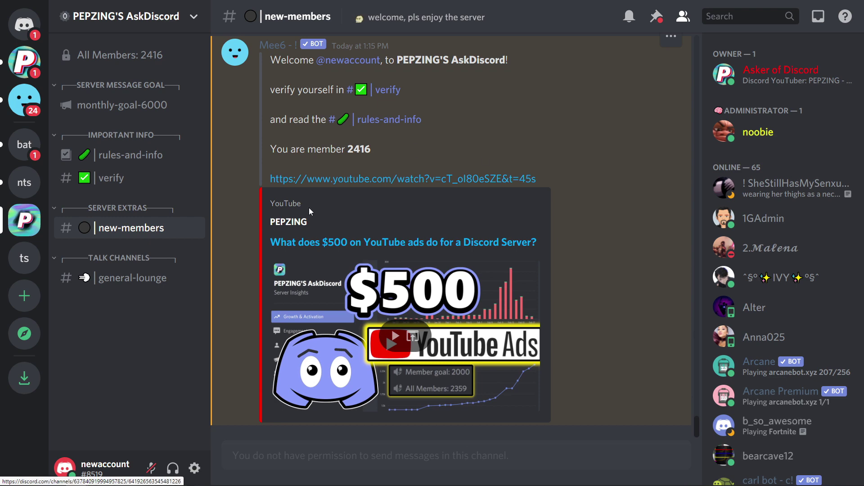
click(137, 178)
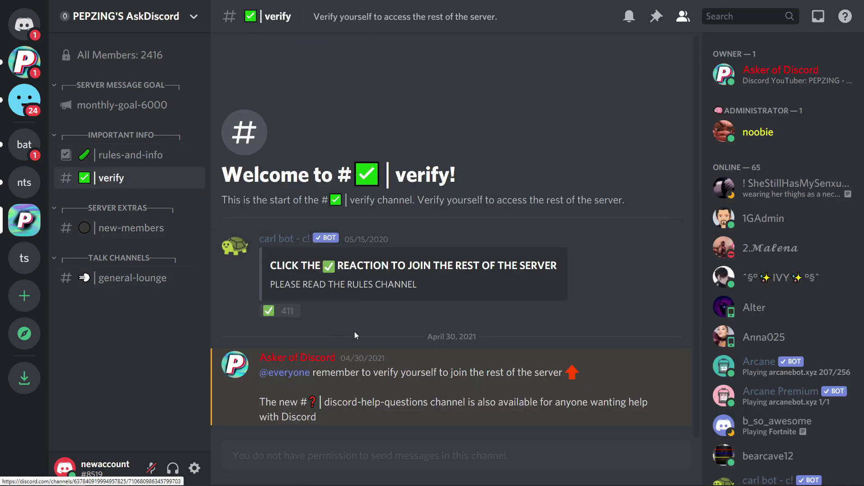
click(97, 155)
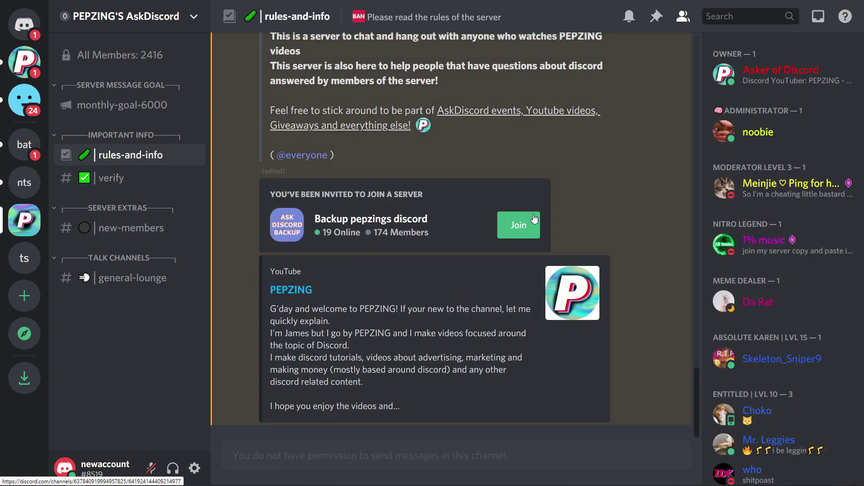
scroll(554, 221, up, 7)
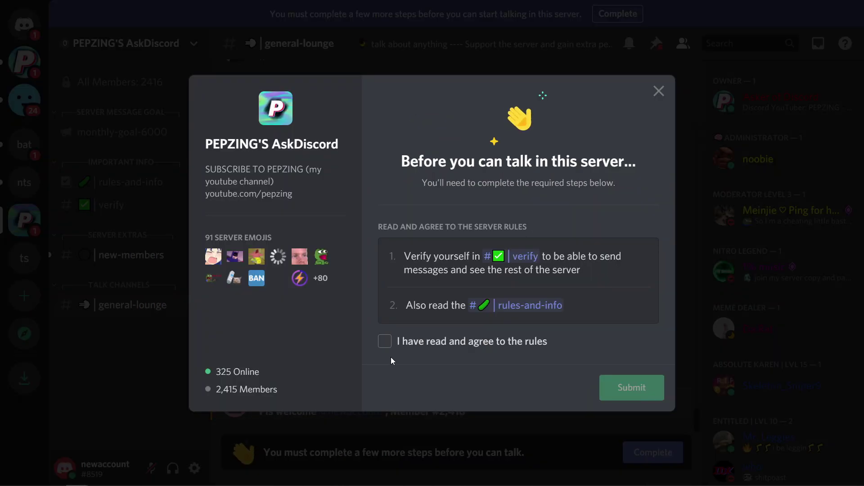
Step: Tick 'I have read and agree to the rules' and submit the agreement
click(385, 342)
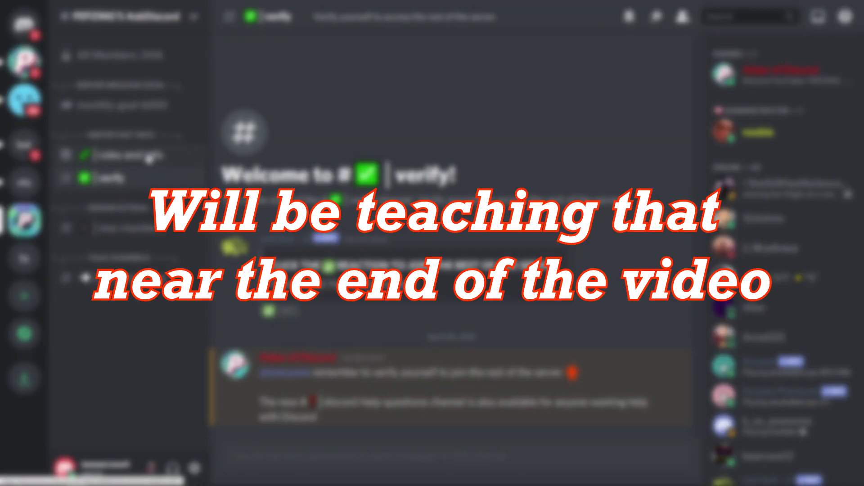
click(149, 158)
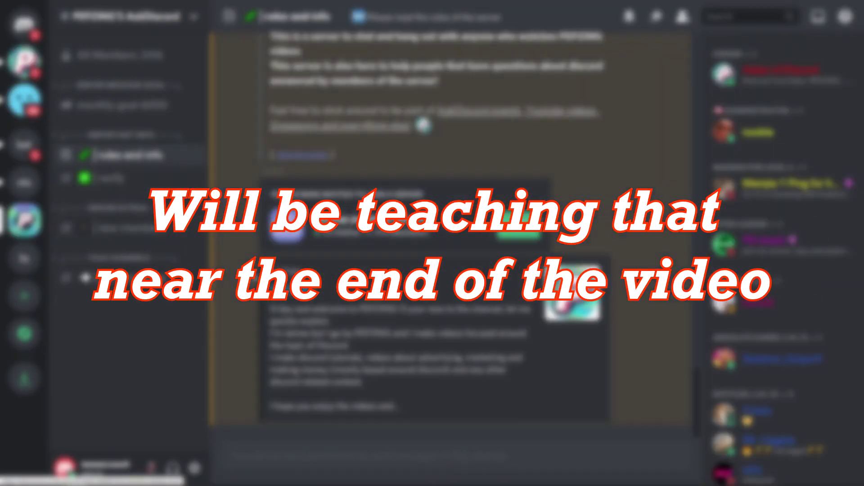
scroll(522, 198, up, 5)
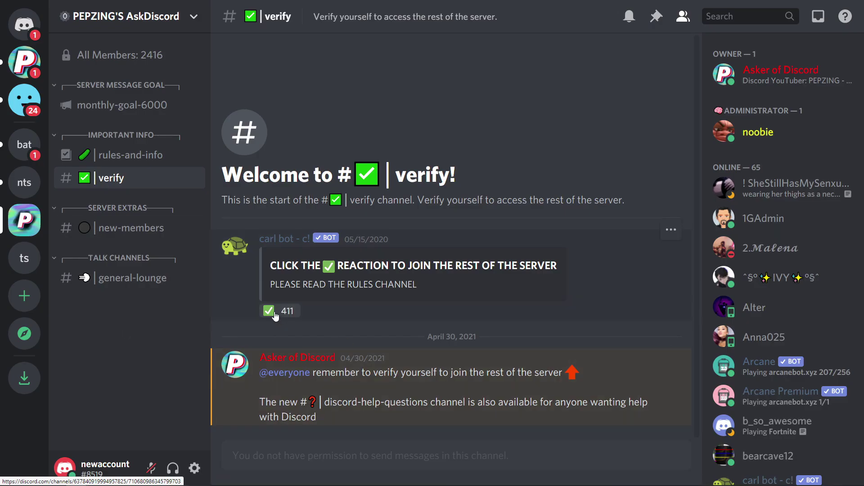
Step: React with ✅ on the carl bot message in #verify and view the unlocked channels
click(288, 310)
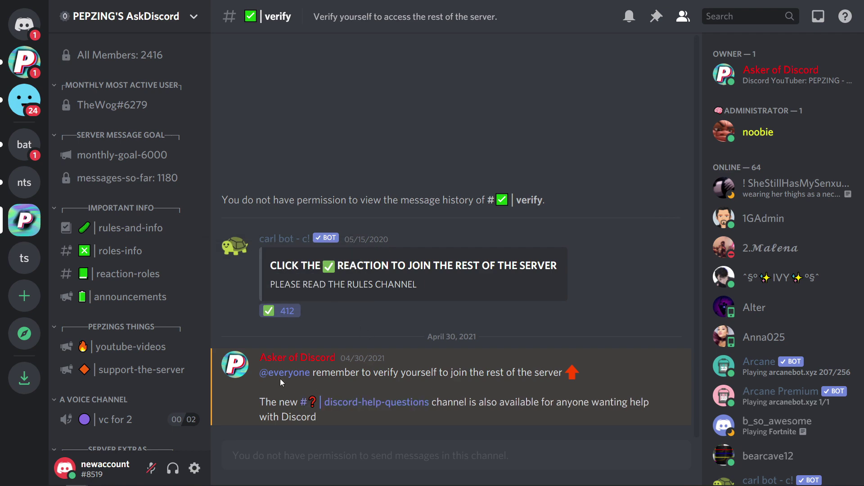
scroll(188, 225, down, 5)
scroll(185, 220, down, 8)
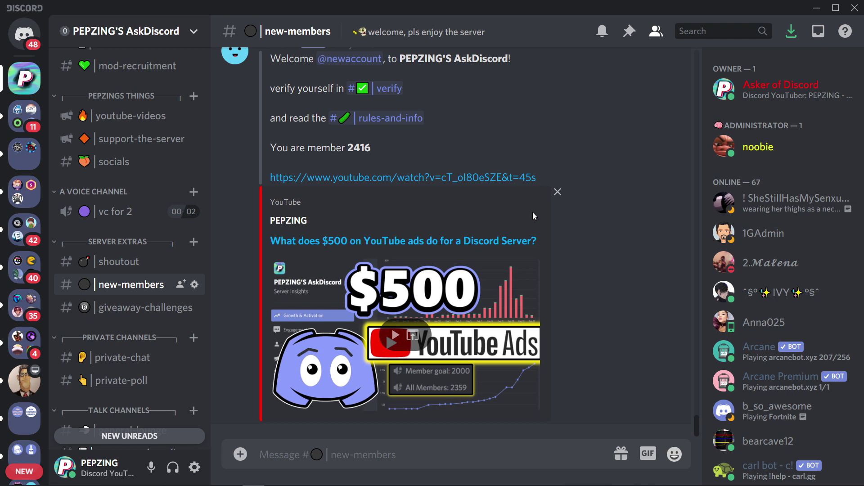
scroll(131, 270, down, 4)
Step: Create a Server-info category from the channel list's context menu
click(133, 251)
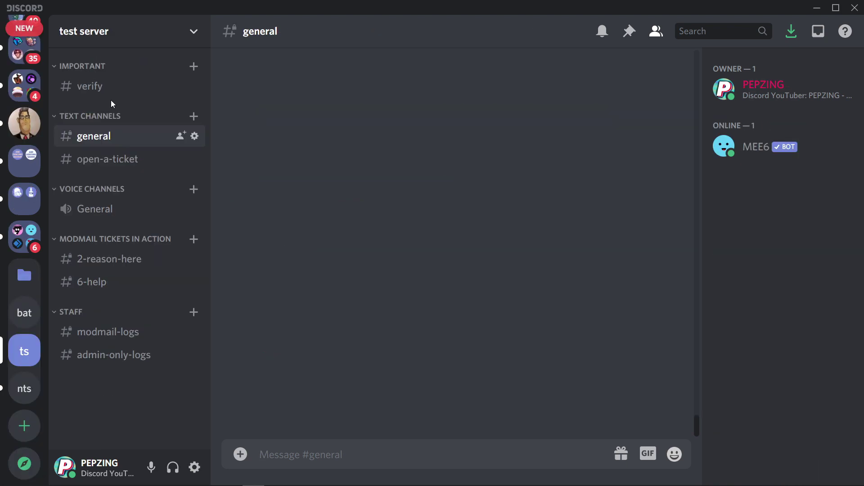
right_click(111, 100)
click(161, 167)
text(Server-info)
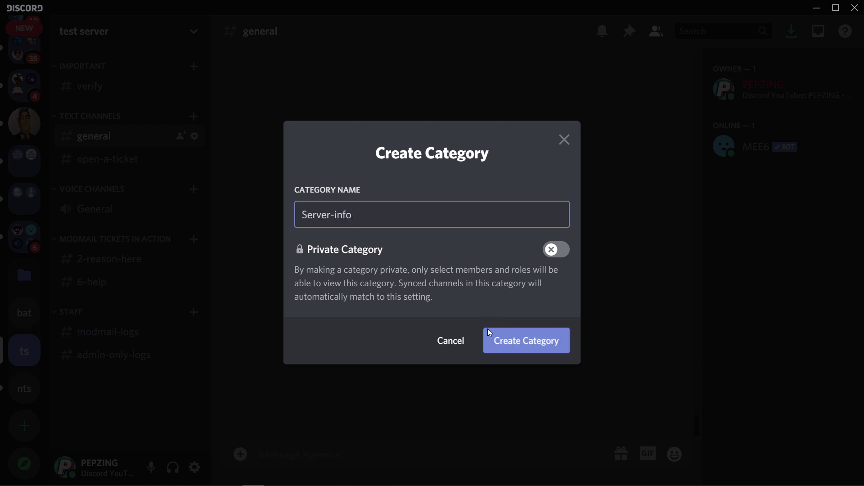
click(489, 333)
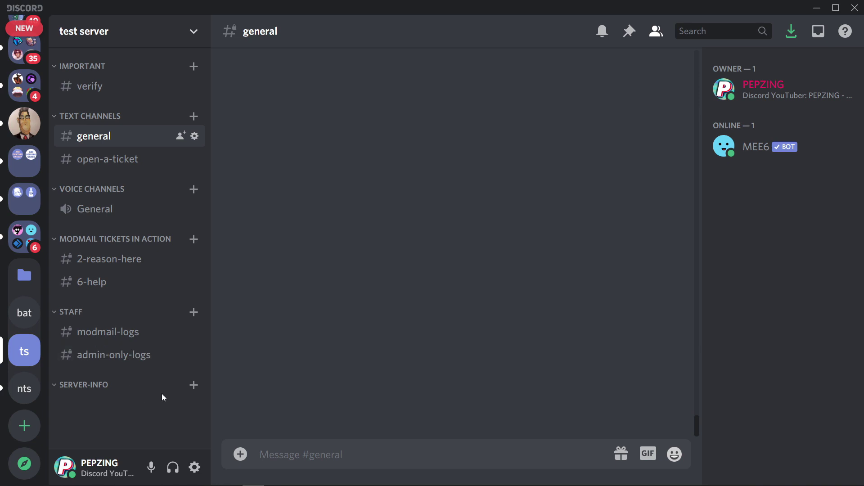
click(193, 386)
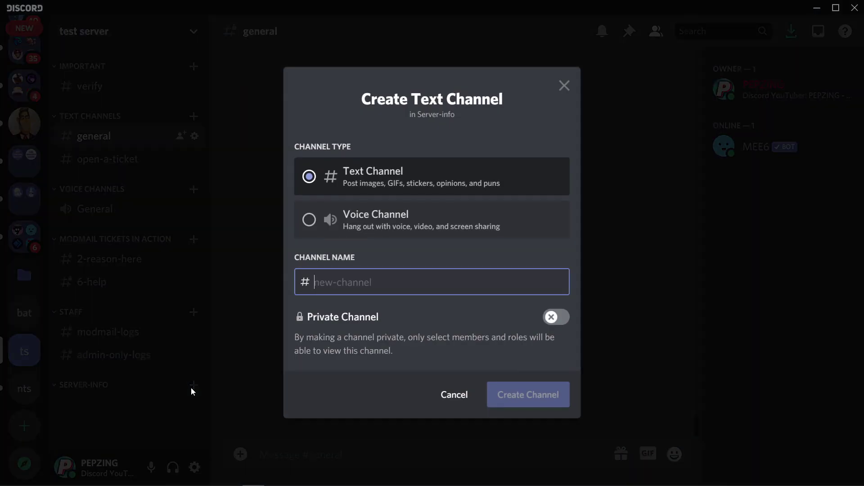
Step: Create a text channel named welcome-new-members from the channel list's context menu
key(Escape)
right_click(123, 406)
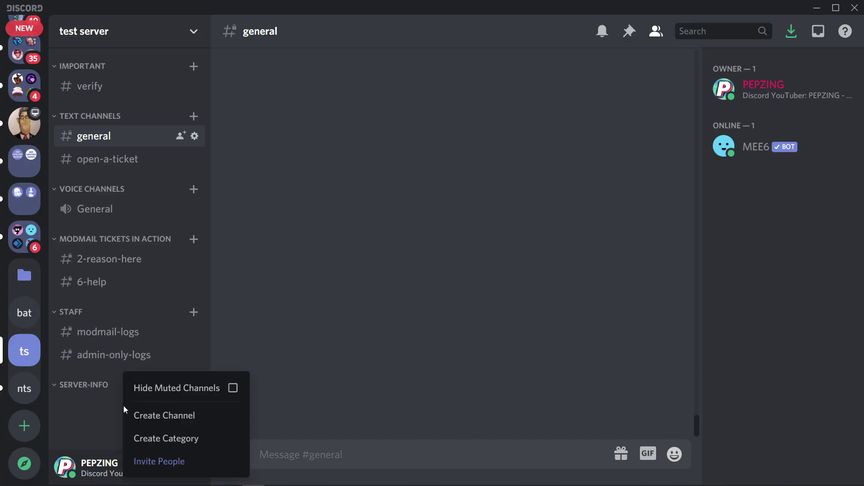
click(150, 422)
text(welc)
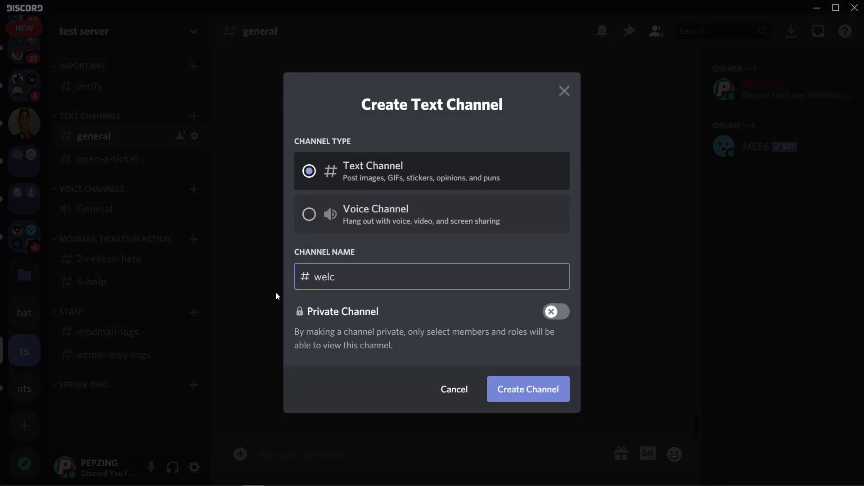
text(ome-new-members)
click(559, 387)
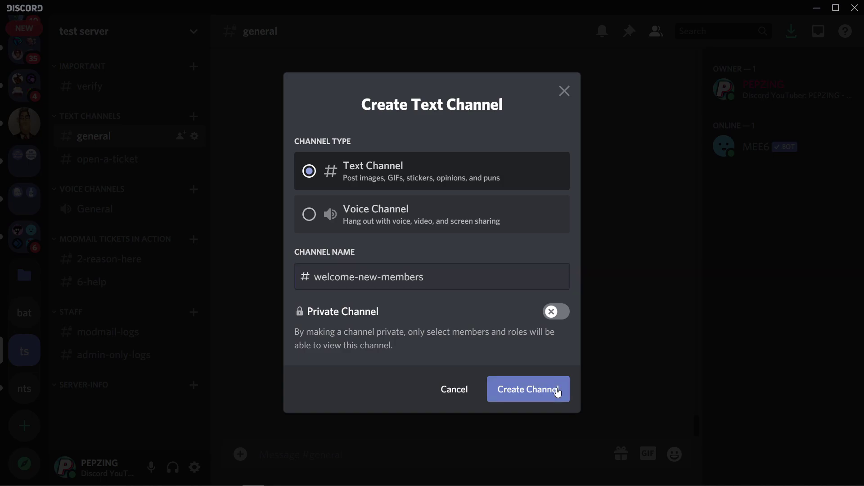
drag(179, 243, 120, 102)
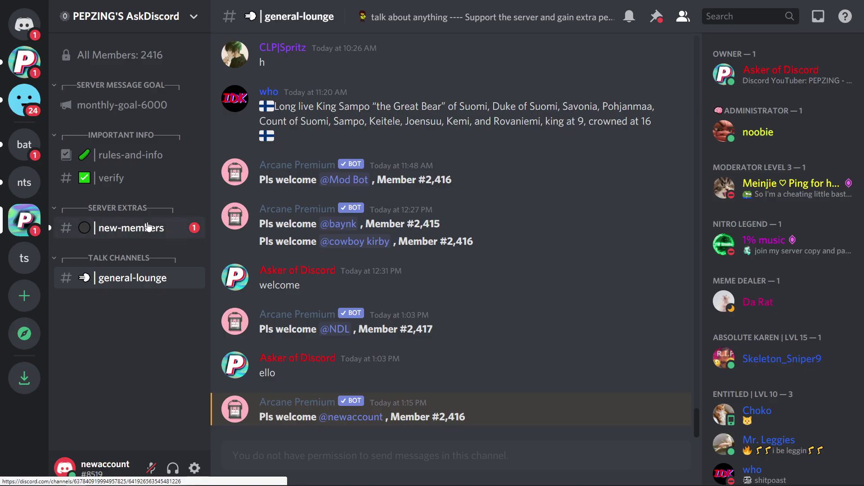
Step: Look through the new-members channel, then open the verify channel
click(148, 226)
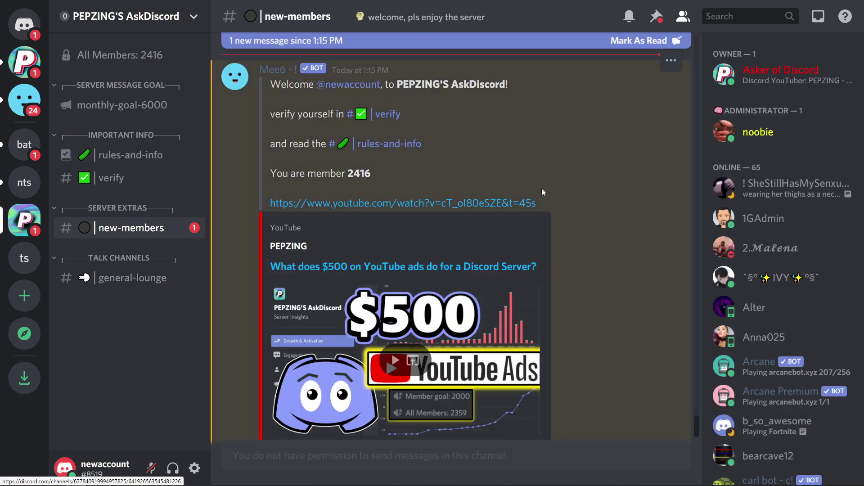
scroll(612, 246, up, 10)
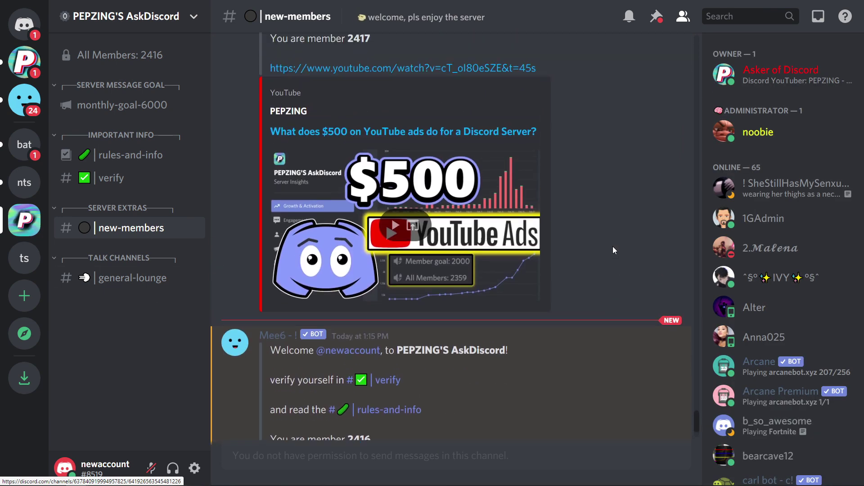
scroll(612, 250, up, 8)
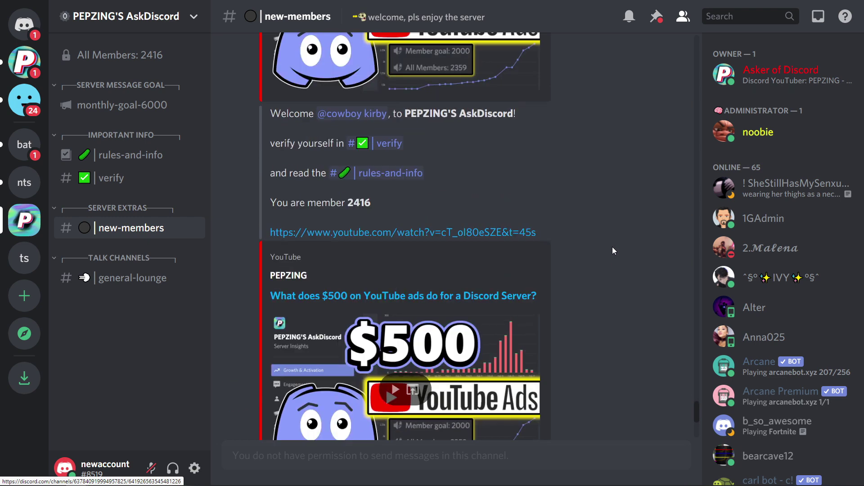
scroll(612, 247, down, 15)
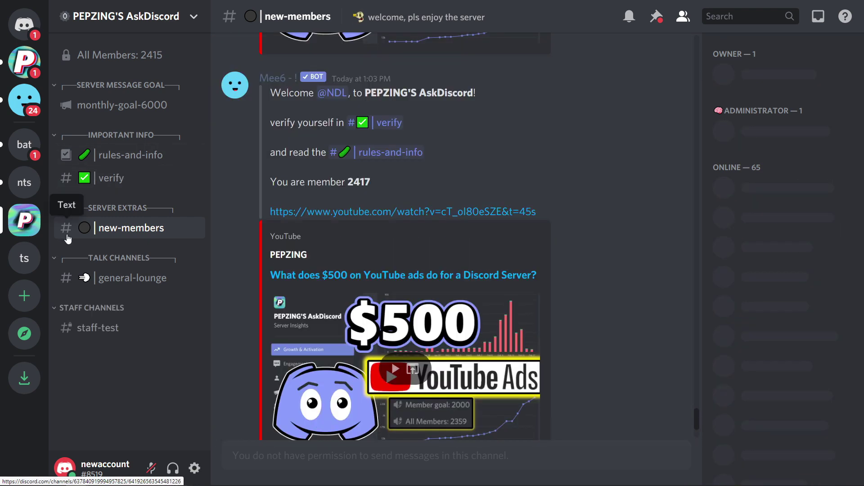
click(133, 180)
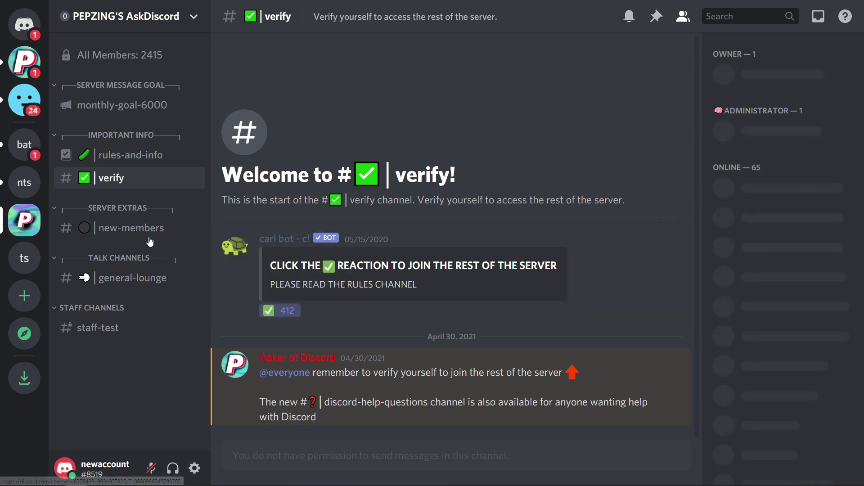
scroll(126, 312, down, 5)
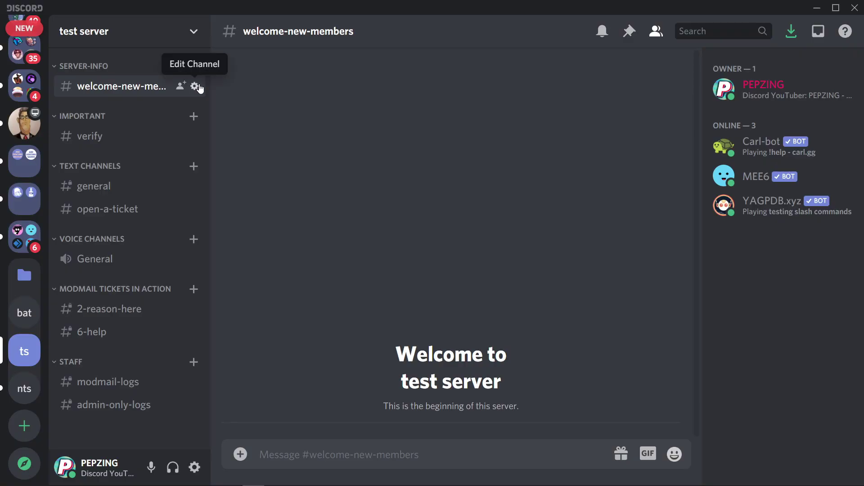
click(301, 156)
click(162, 105)
scroll(719, 178, down, 5)
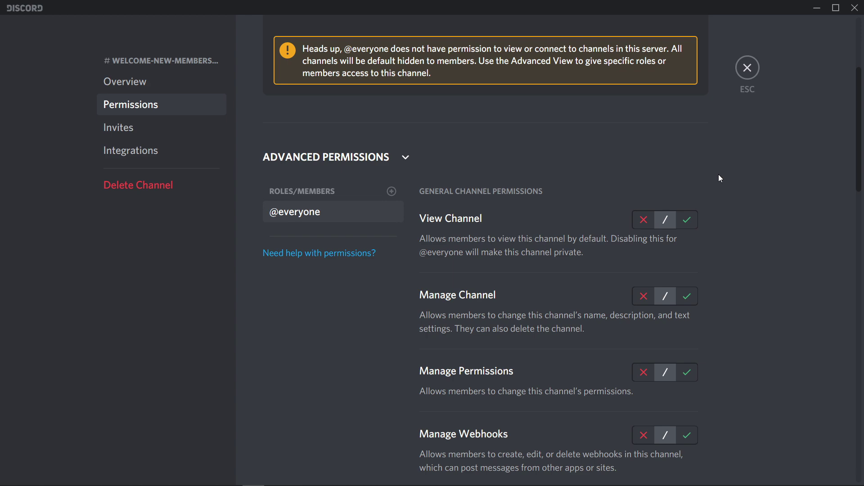
scroll(718, 179, down, 1)
click(687, 157)
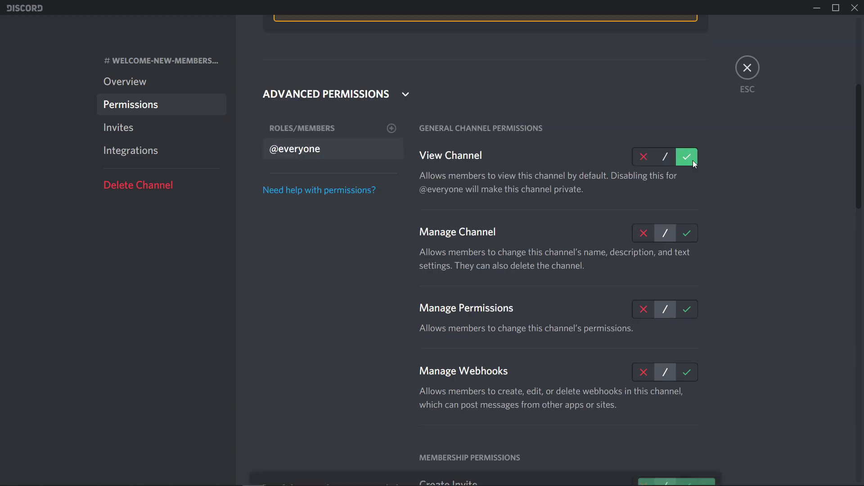
scroll(703, 245, down, 6)
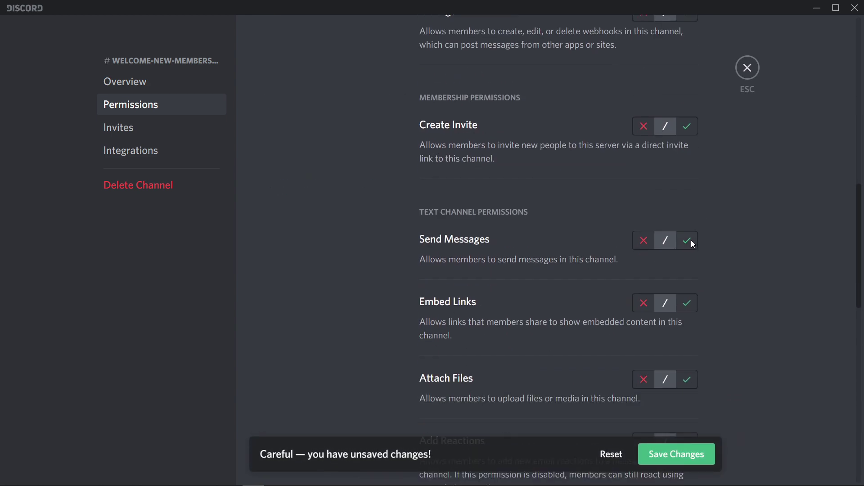
scroll(691, 240, down, 8)
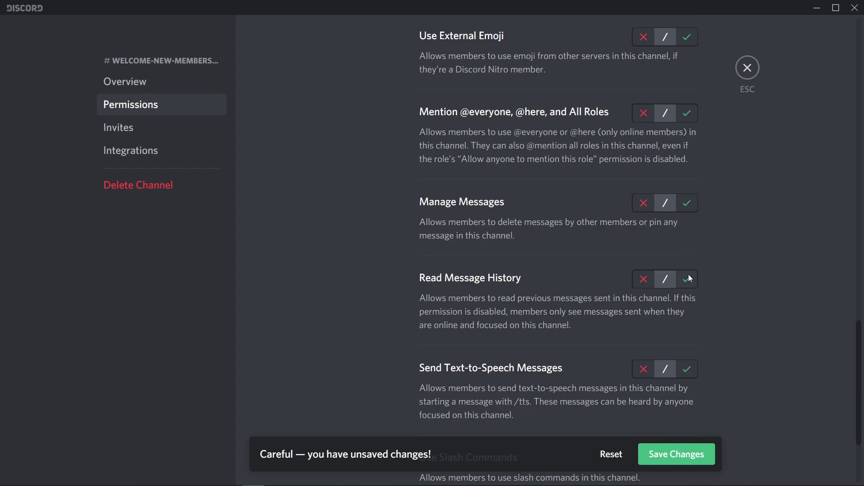
click(689, 276)
scroll(727, 255, up, 8)
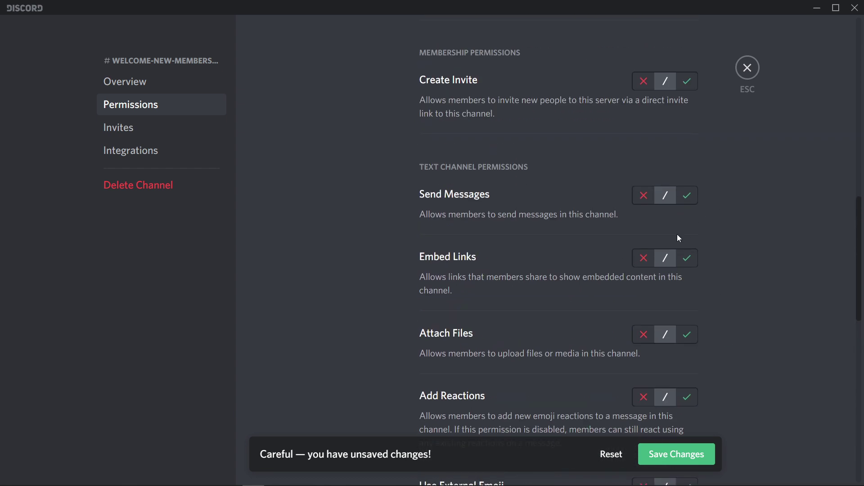
click(643, 196)
click(644, 258)
click(643, 335)
click(643, 397)
Step: Add the MEE6 role to the channel permissions and allow it View Channel
scroll(589, 230, up, 10)
click(392, 218)
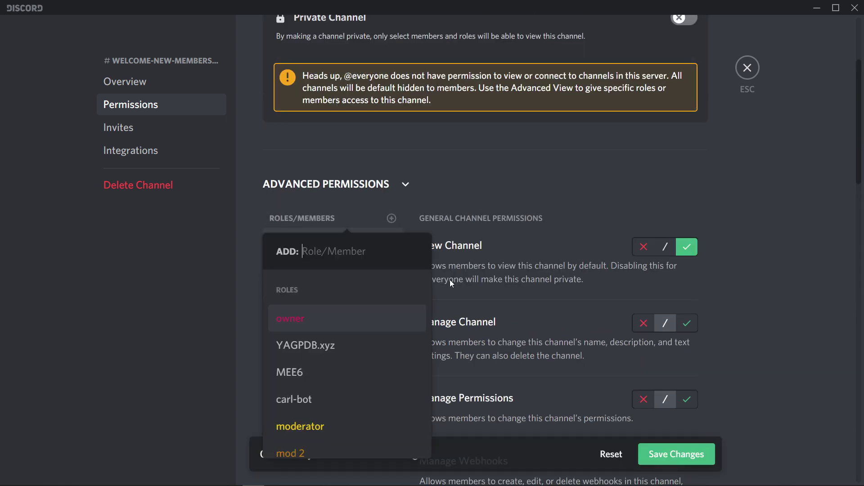
click(306, 372)
click(685, 249)
scroll(692, 251, down, 10)
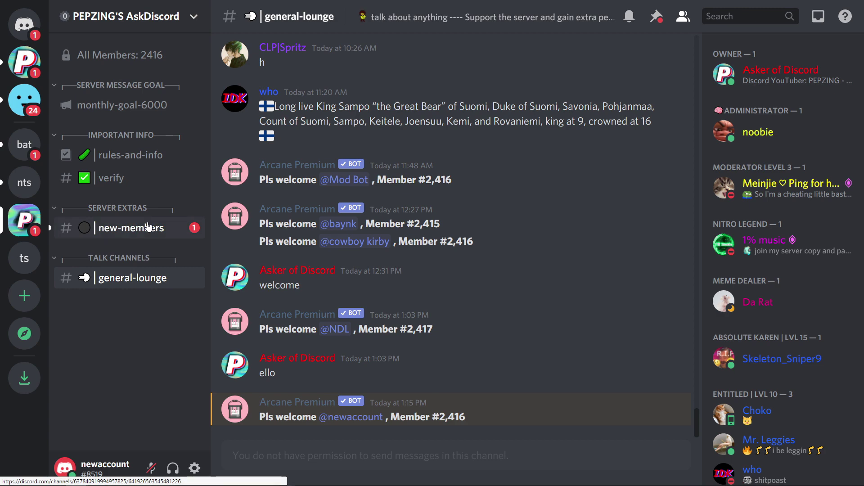
Step: Scroll through the Mee6 welcome posts in #new-members
click(148, 227)
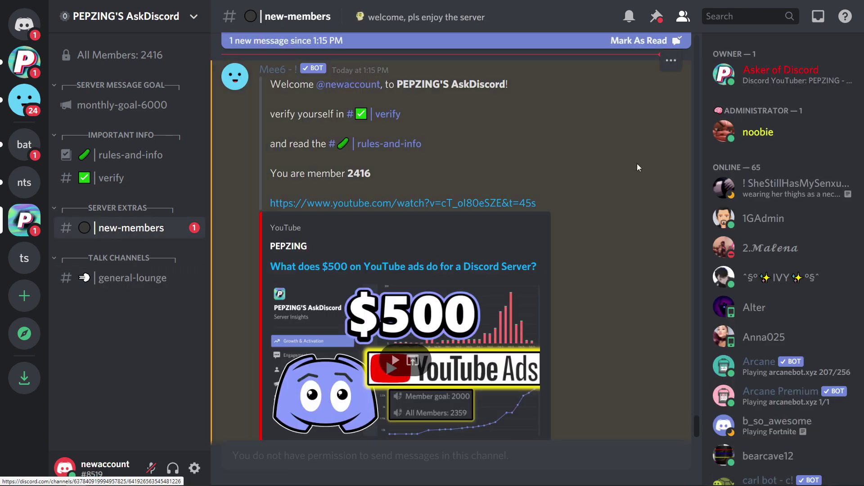
scroll(613, 246, up, 10)
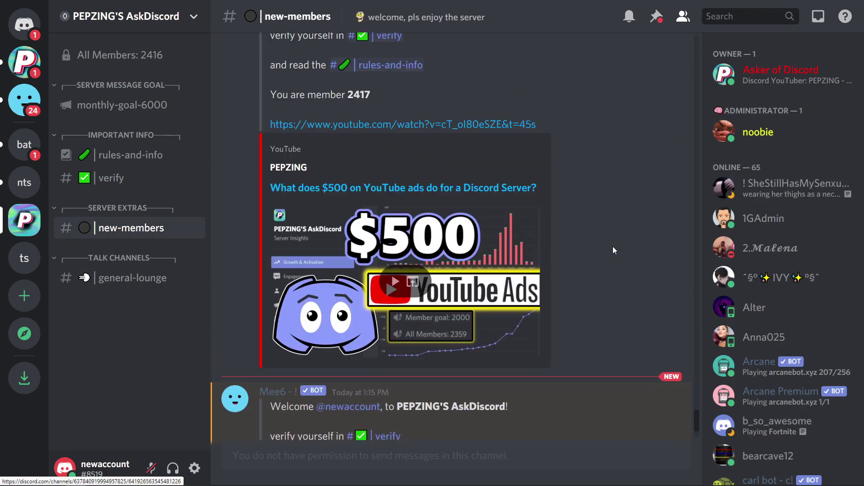
scroll(612, 247, up, 5)
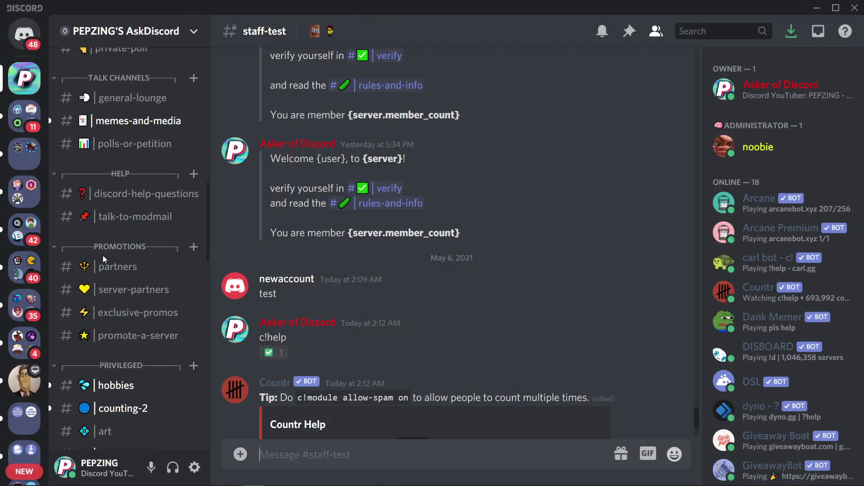
scroll(106, 260, up, 3)
scroll(108, 252, up, 1)
scroll(148, 180, up, 3)
Step: Open #verify and react to the verification message with ✅
click(135, 178)
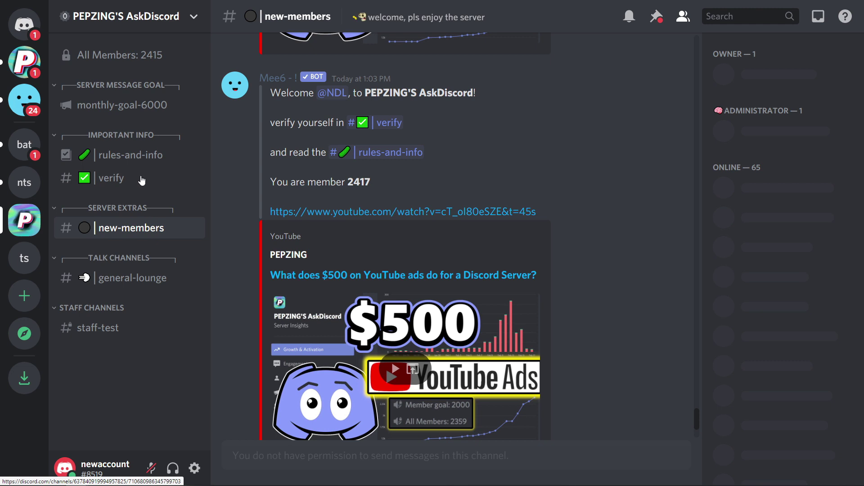
click(135, 178)
click(269, 311)
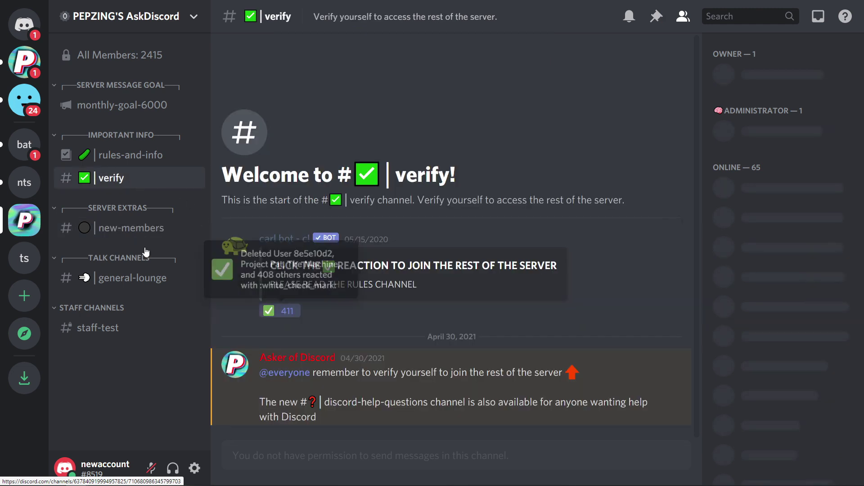
scroll(126, 312, down, 4)
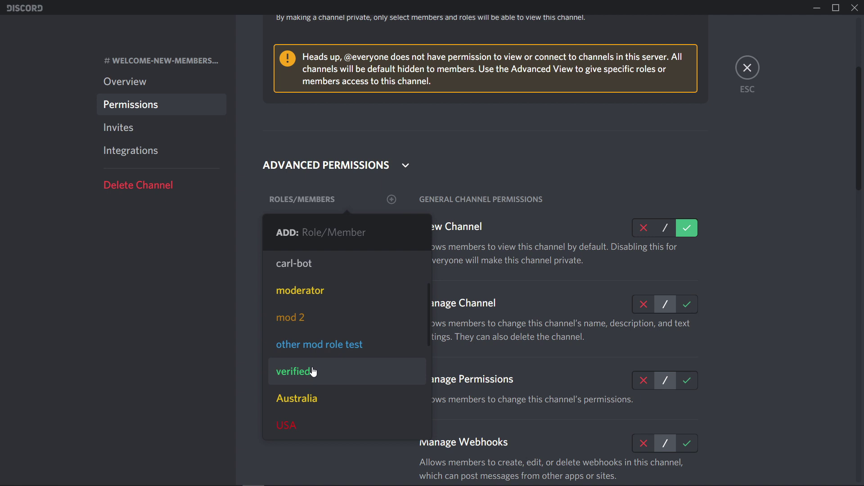
Step: Deny the verified role View Channel on welcome-new-members
key(Escape)
scroll(762, 210, down, 2)
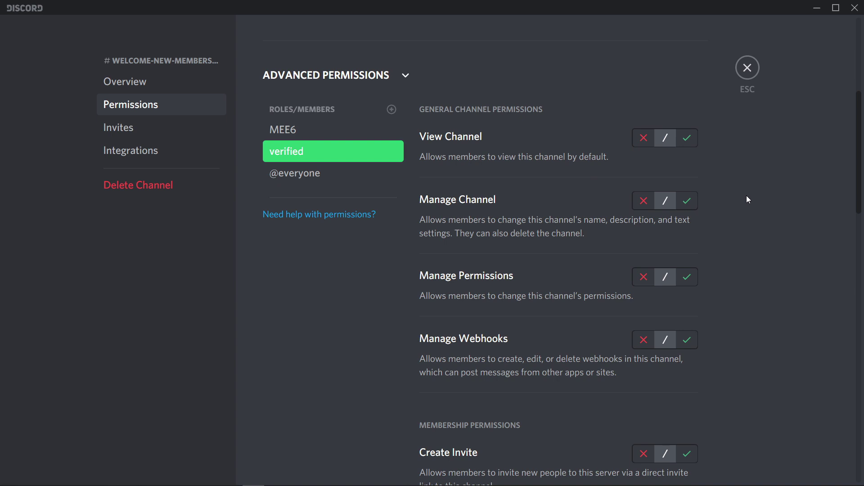
click(646, 141)
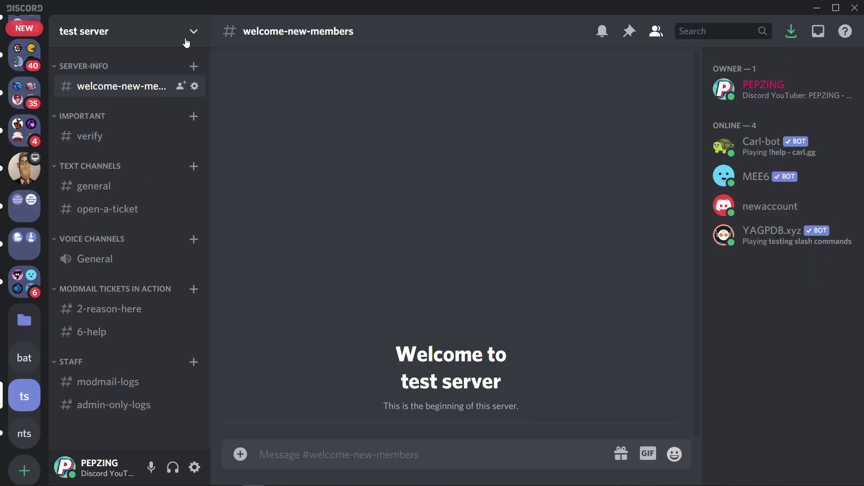
Step: Set the test server's System Messages Channel to #welcome-new-members, enable random join welcomes, and save
click(186, 43)
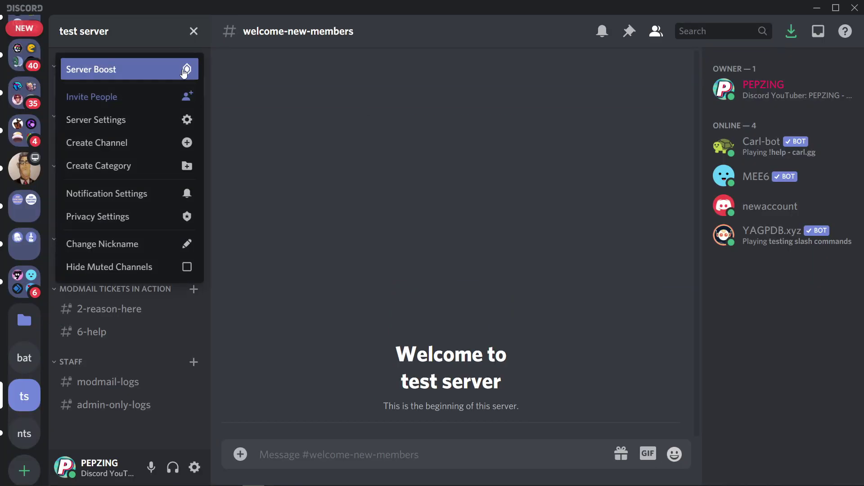
click(169, 120)
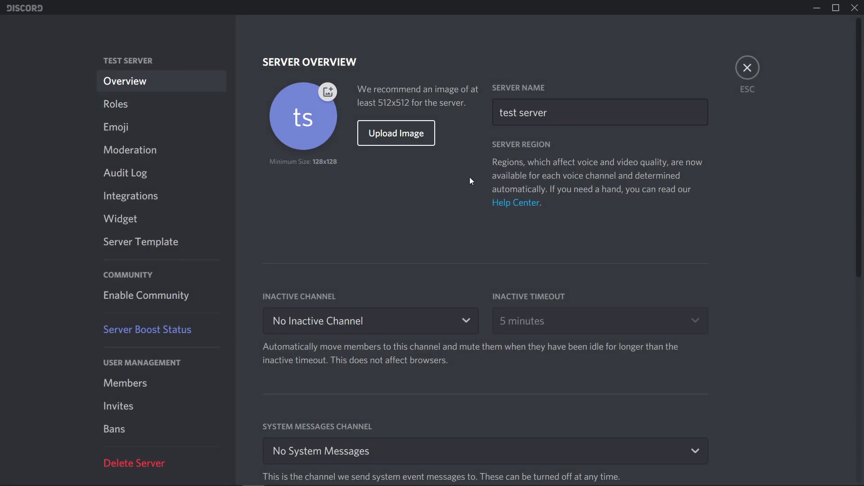
scroll(469, 181, down, 5)
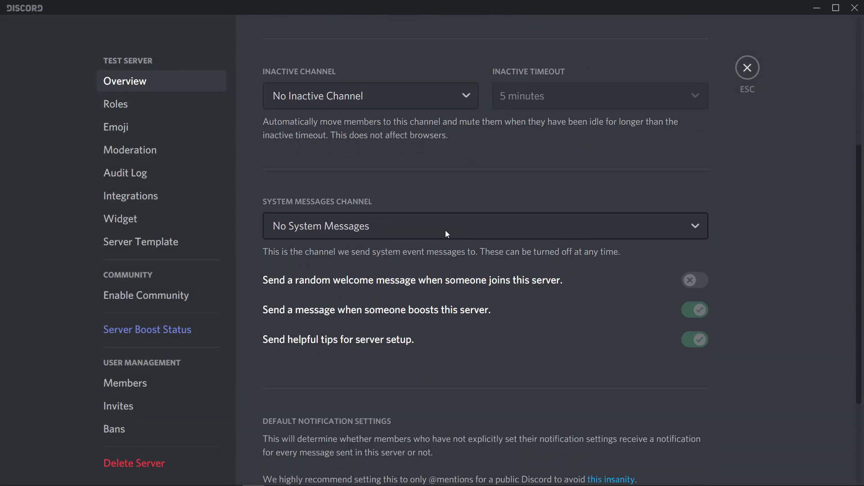
click(384, 238)
scroll(390, 328, down, 2)
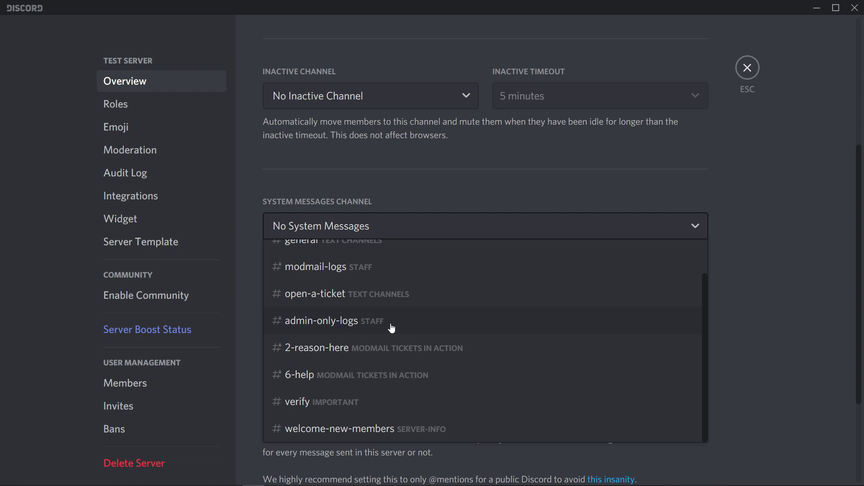
click(405, 429)
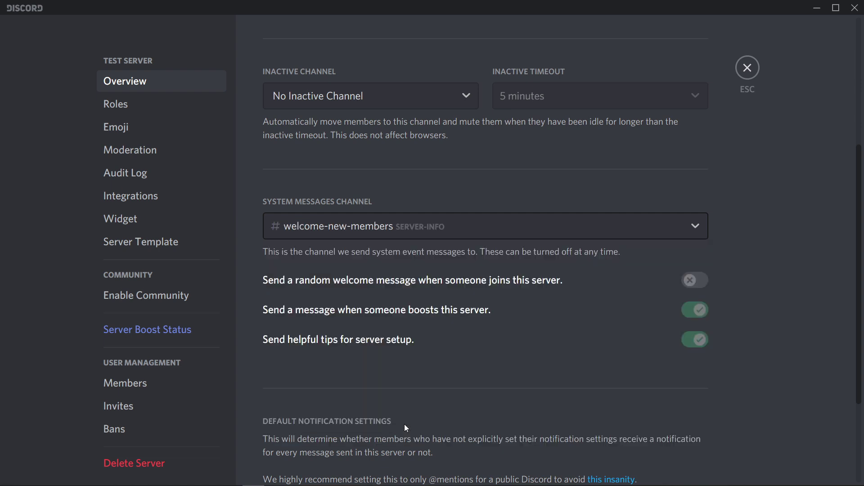
click(689, 282)
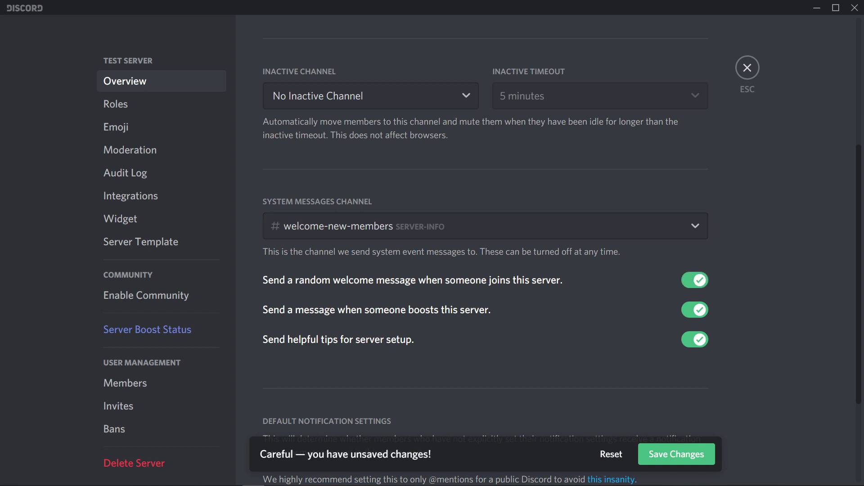
click(690, 455)
click(748, 68)
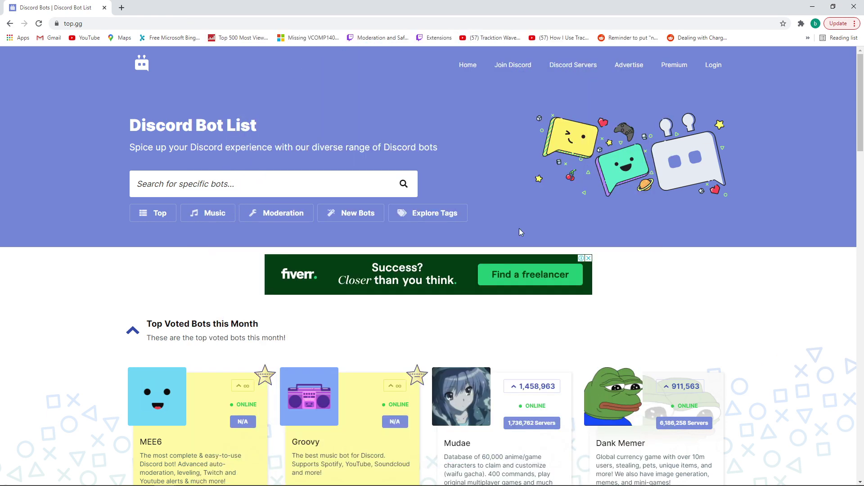
Step: Scroll through the top.gg bot list, then drag back up to the top of the page
scroll(520, 228, down, 4)
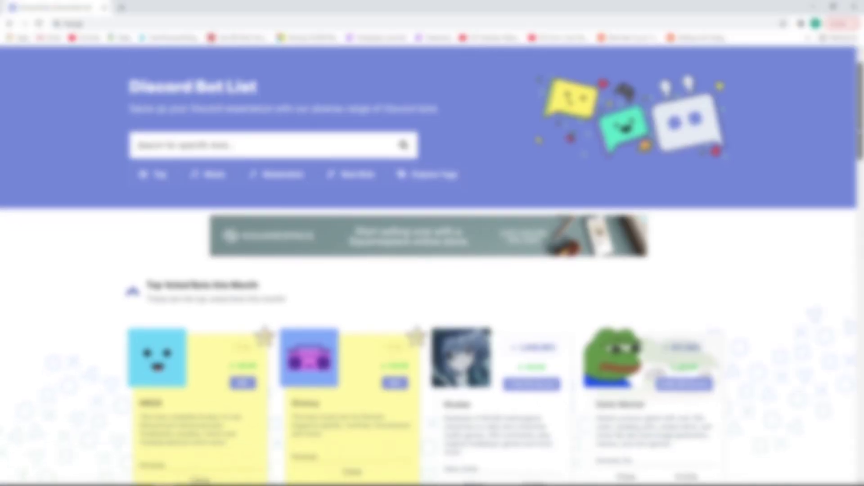
scroll(432, 266, down, 3)
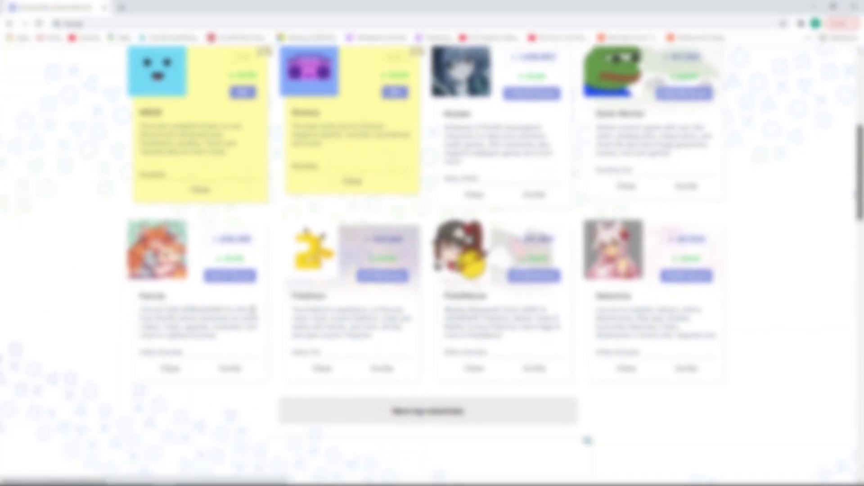
scroll(432, 265, down, 1)
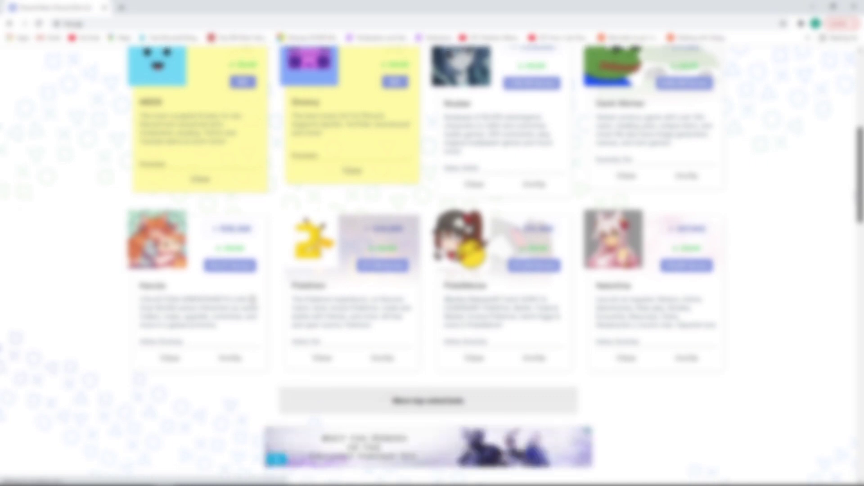
scroll(432, 266, up, 1)
scroll(432, 265, down, 2)
scroll(432, 265, down, 6)
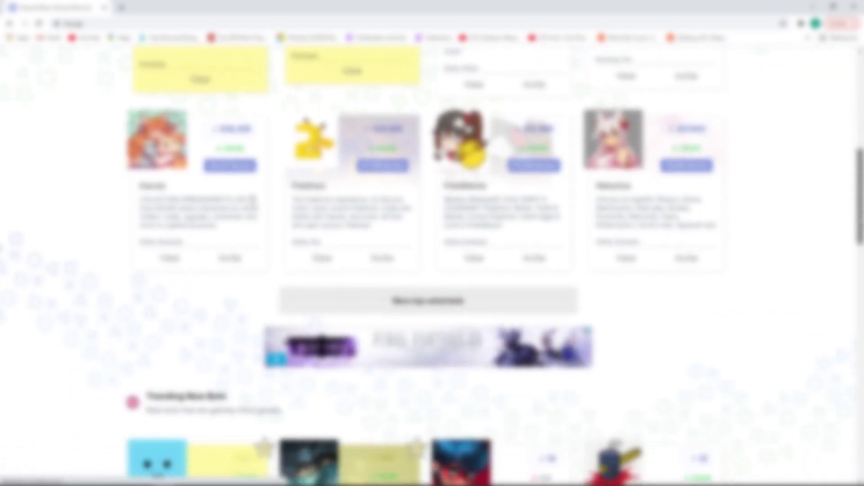
scroll(432, 266, down, 2)
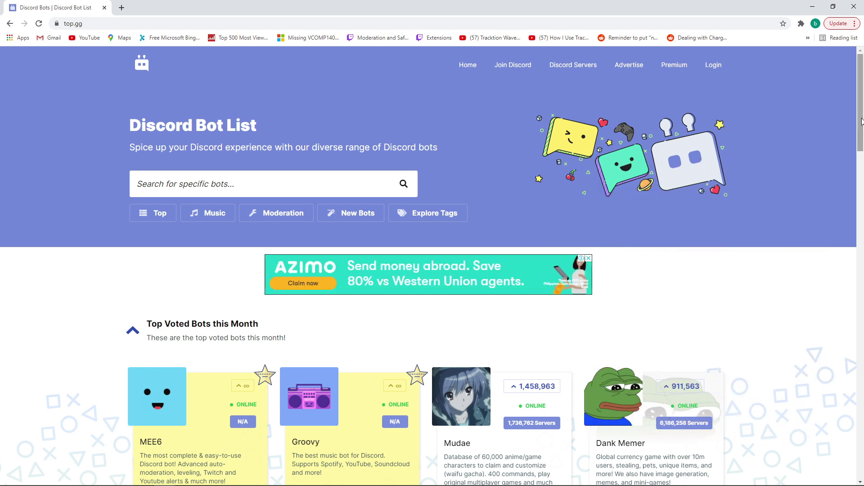
drag(861, 122, 857, 198)
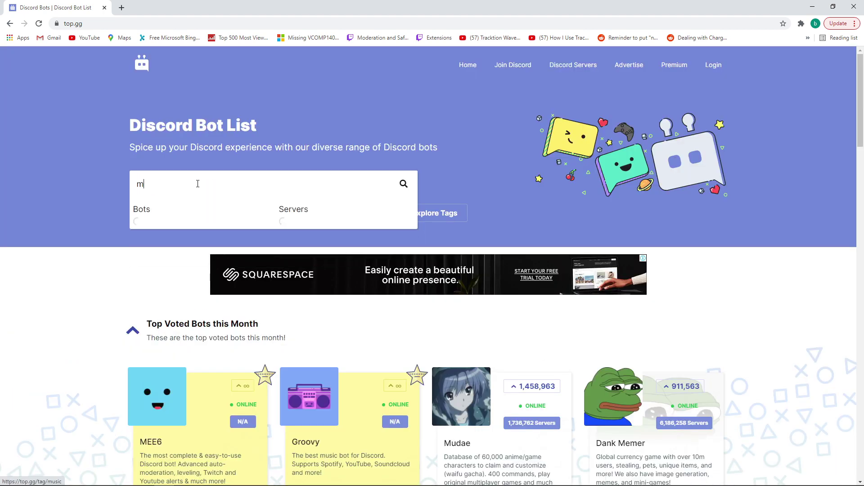
Step: Search top.gg for mee6 and open the MEE6 bot page from the results
text(ee6)
key(Return)
scroll(180, 270, down, 3)
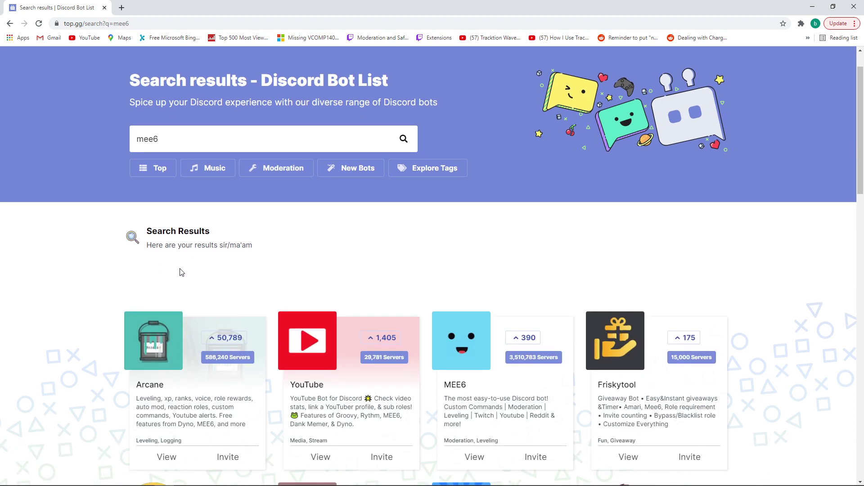
click(527, 366)
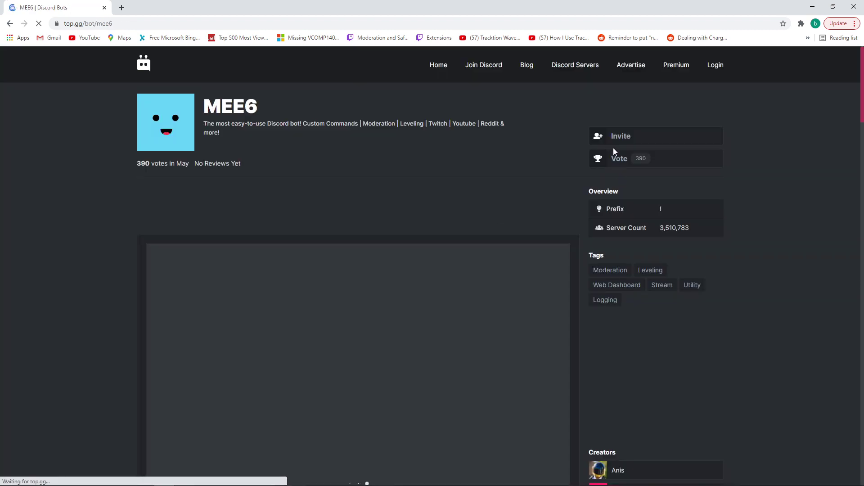
Step: Invite MEE6 via Add to Discord and choose the server 'another' as its destination
click(611, 140)
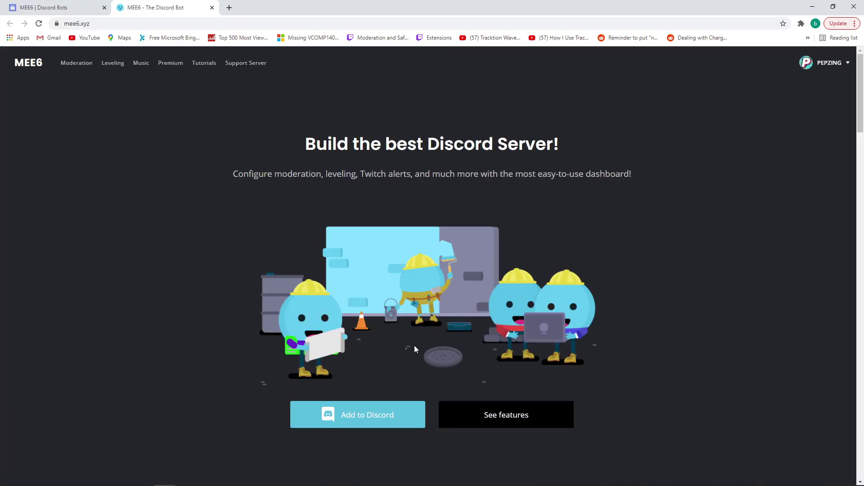
scroll(404, 364, down, 1)
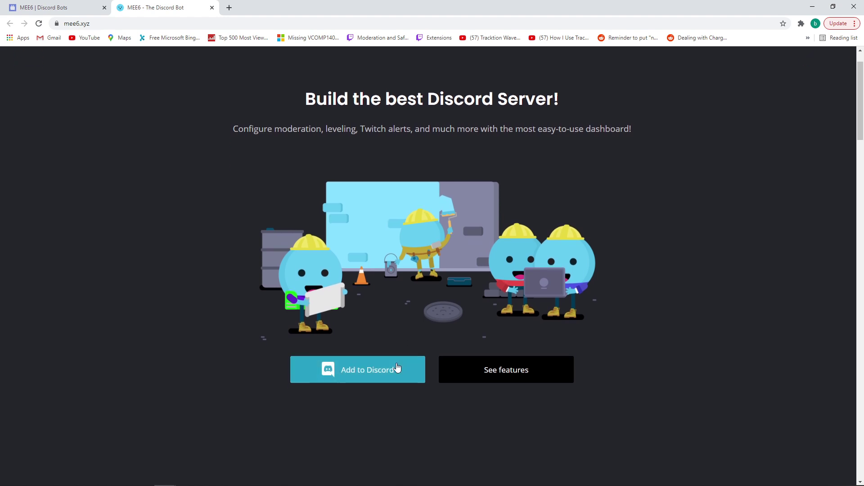
click(404, 364)
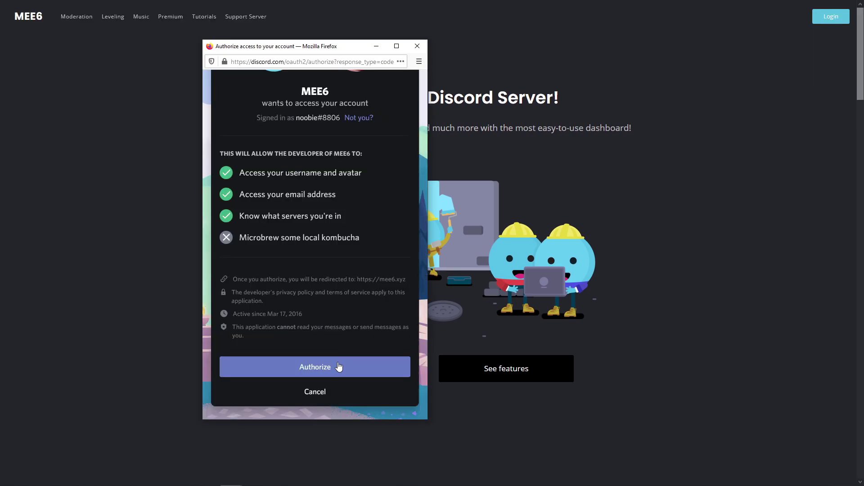
click(339, 367)
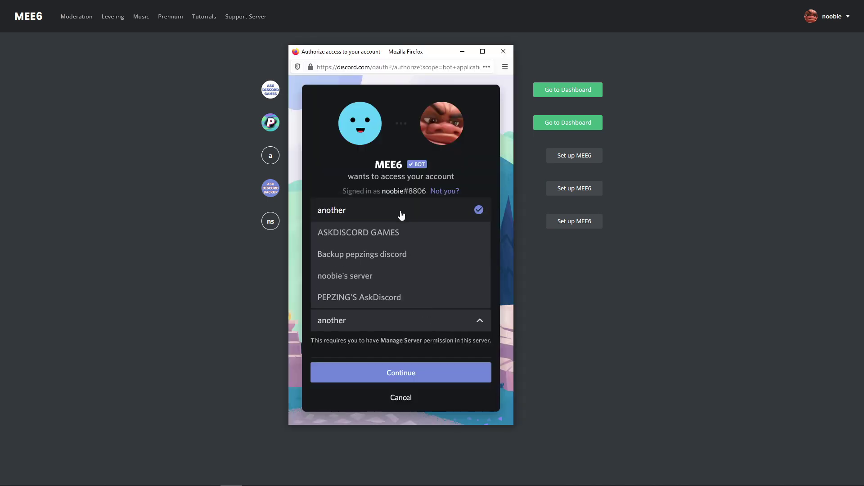
Step: Authorize MEE6 for 'another' without Administrator permission, then open the test server's settings in Discord
click(402, 216)
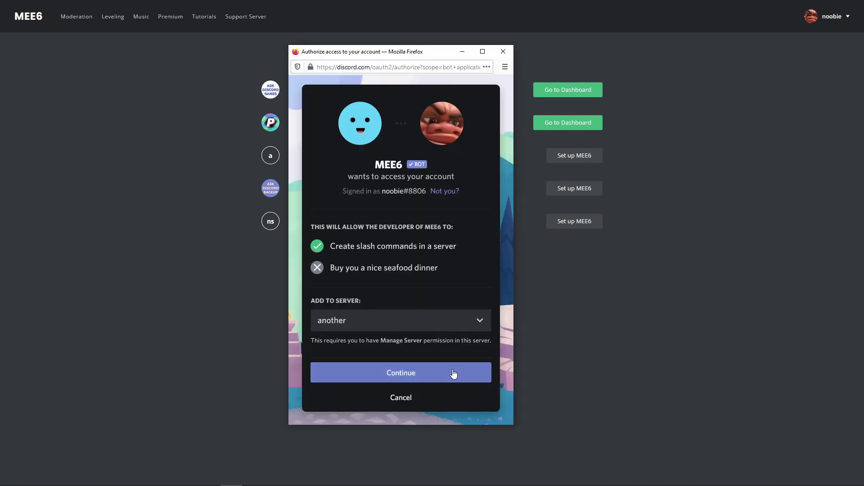
click(453, 373)
click(360, 252)
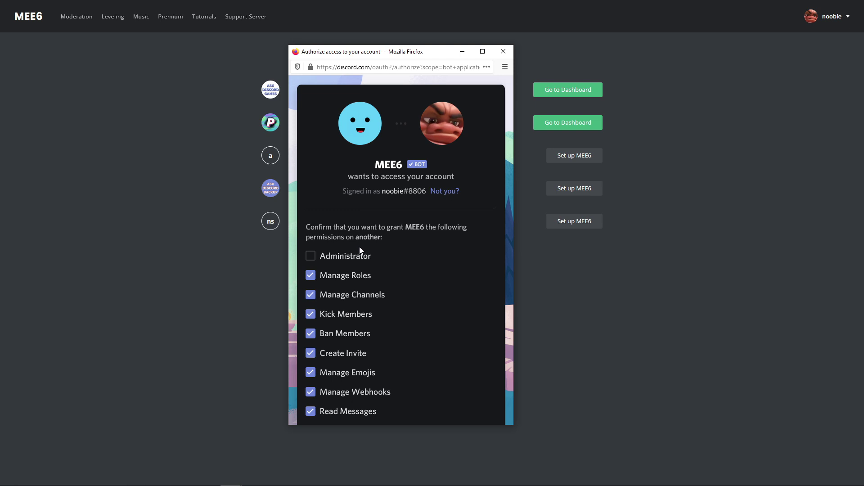
scroll(359, 251, down, 10)
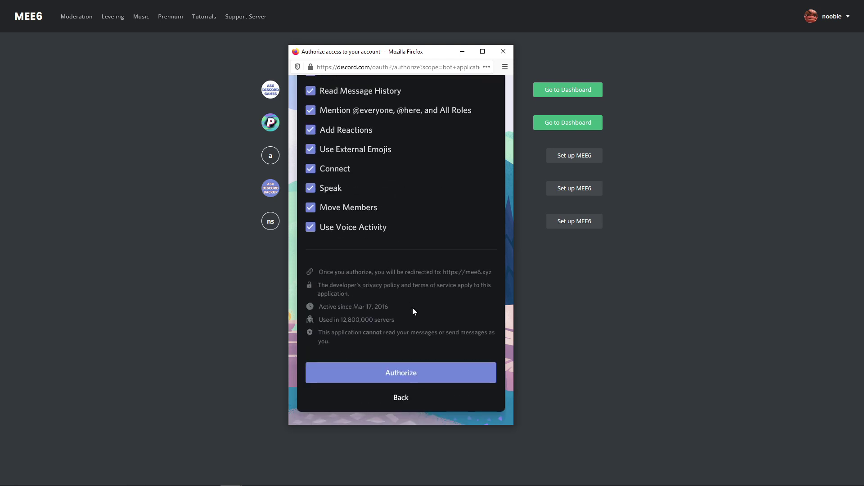
click(410, 376)
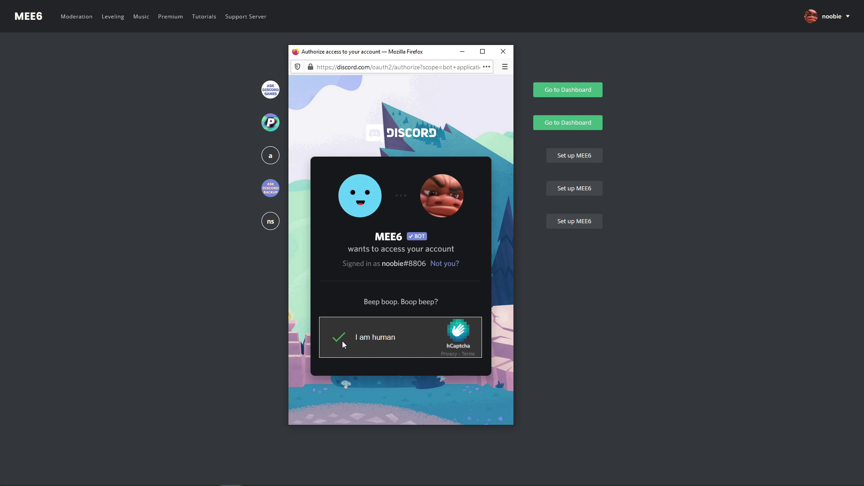
key(alt+Tab)
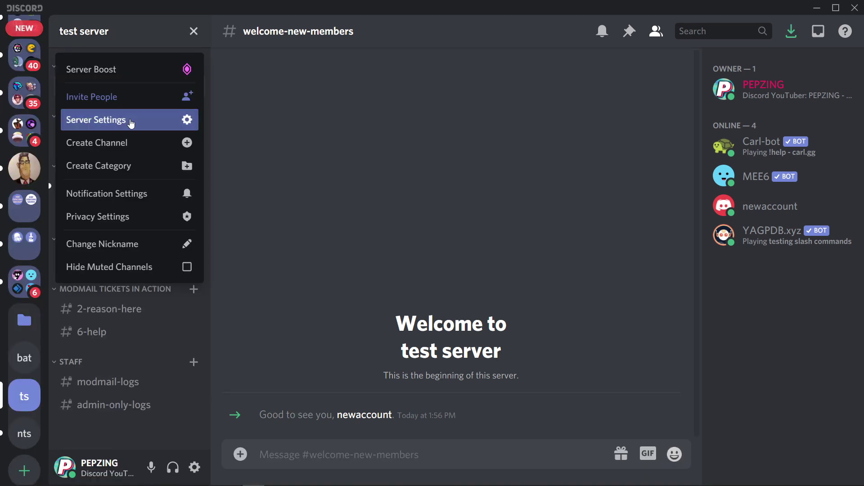
click(131, 122)
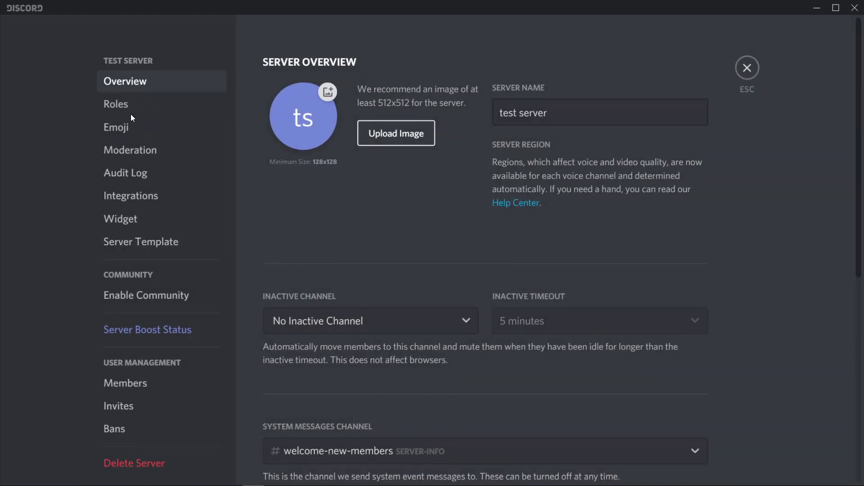
Step: In Roles, drag the MEE6 role up to just below Australia, above USA
click(131, 113)
scroll(812, 201, down, 8)
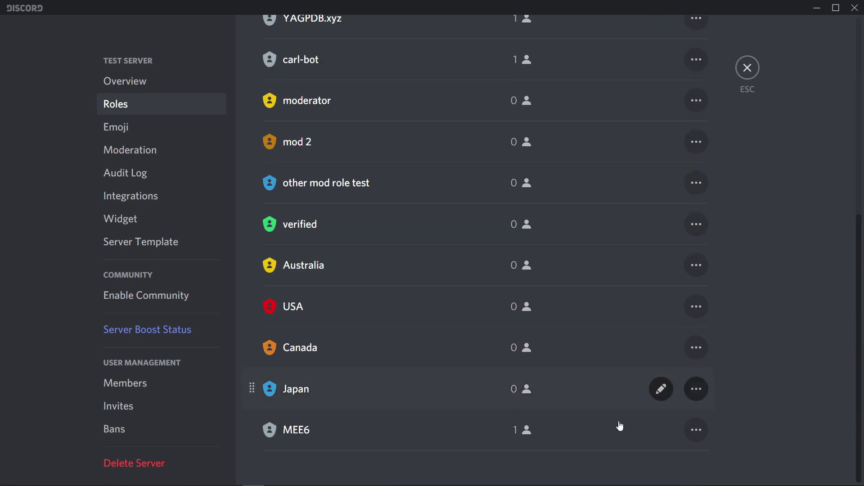
scroll(764, 340, up, 7)
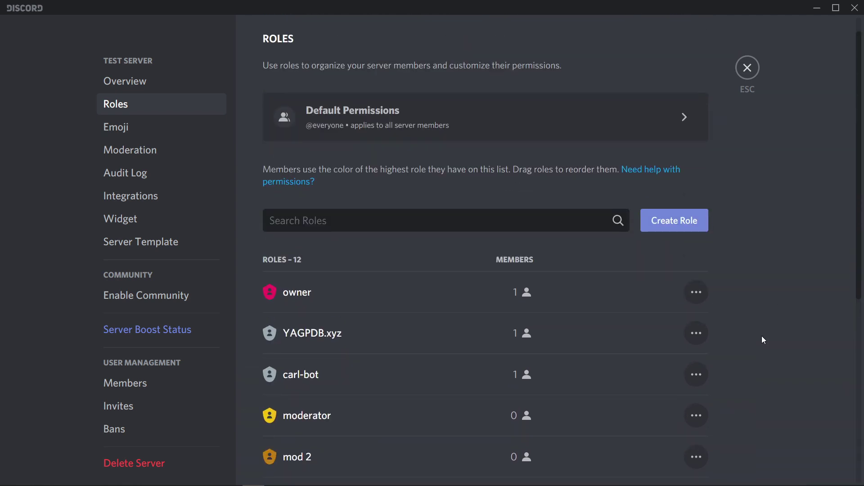
scroll(762, 336, down, 7)
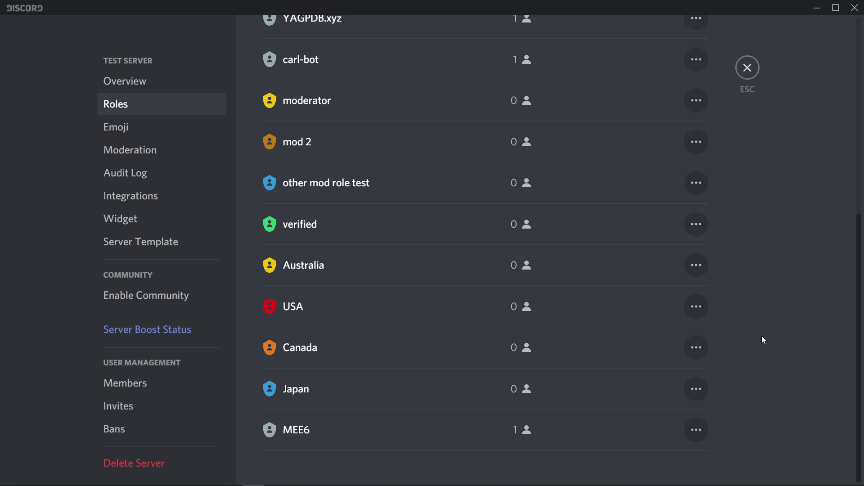
drag(250, 427, 253, 18)
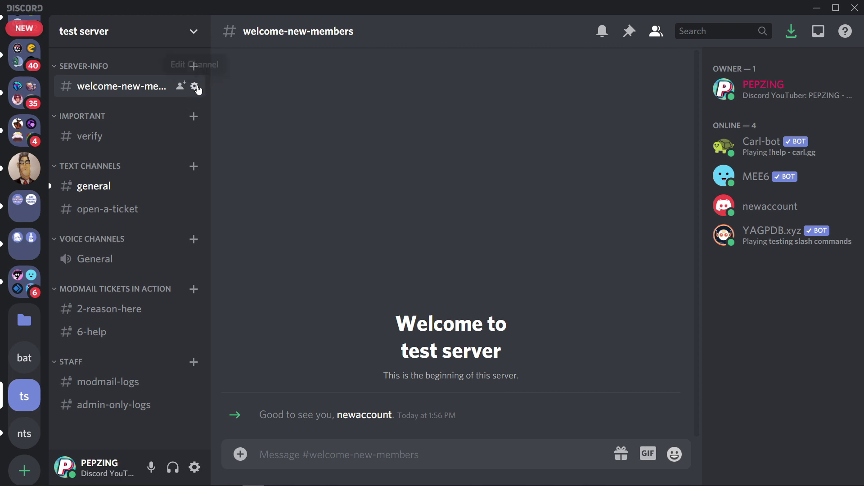
Step: Add MEE6 to welcome-new-members' channel permissions and allow it View Channel
click(195, 86)
click(174, 109)
scroll(449, 260, down, 2)
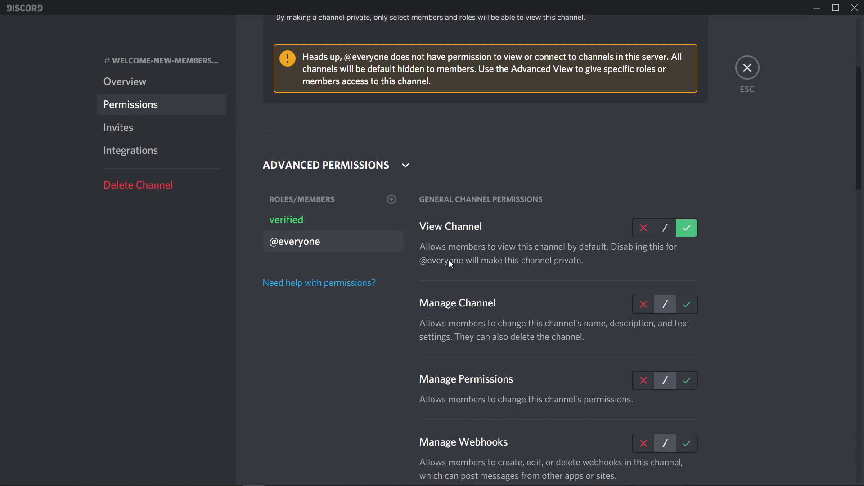
click(391, 200)
click(341, 332)
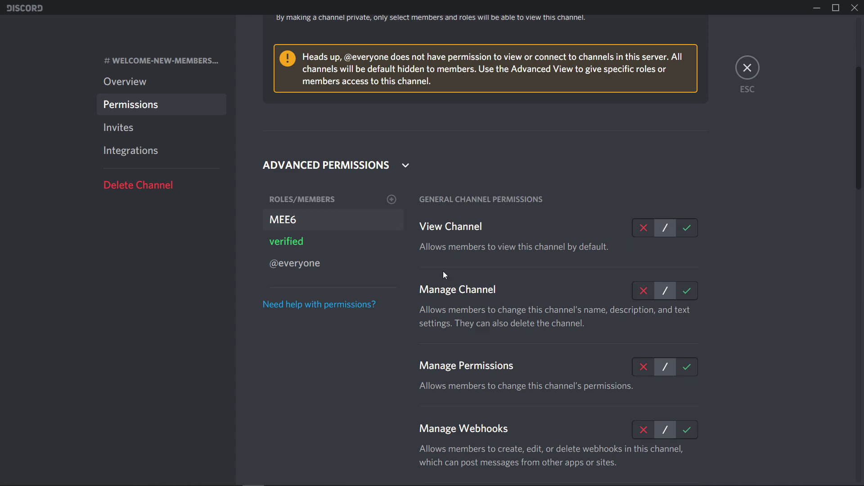
scroll(444, 274, down, 1)
click(689, 182)
Step: Allow MEE6 Send Messages, Embed Links, Attach Files, Add Reactions, Manage Messages and Read Message History there
scroll(710, 234, down, 6)
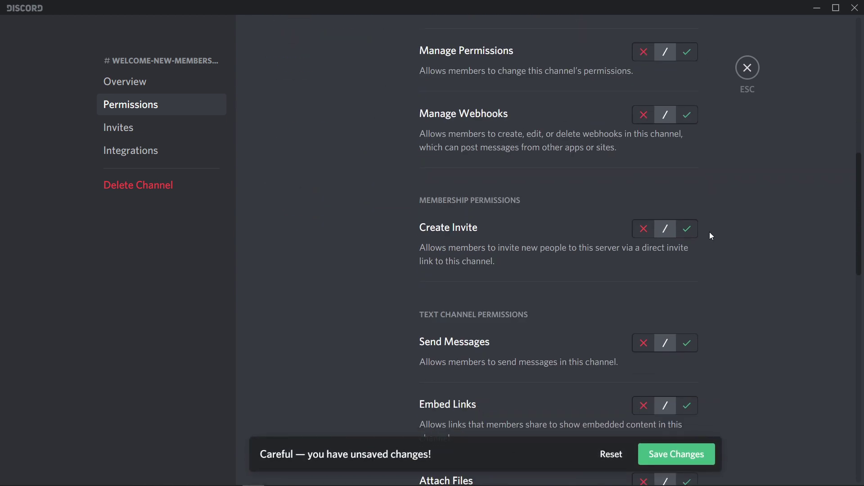
scroll(710, 234, down, 4)
click(687, 163)
click(686, 227)
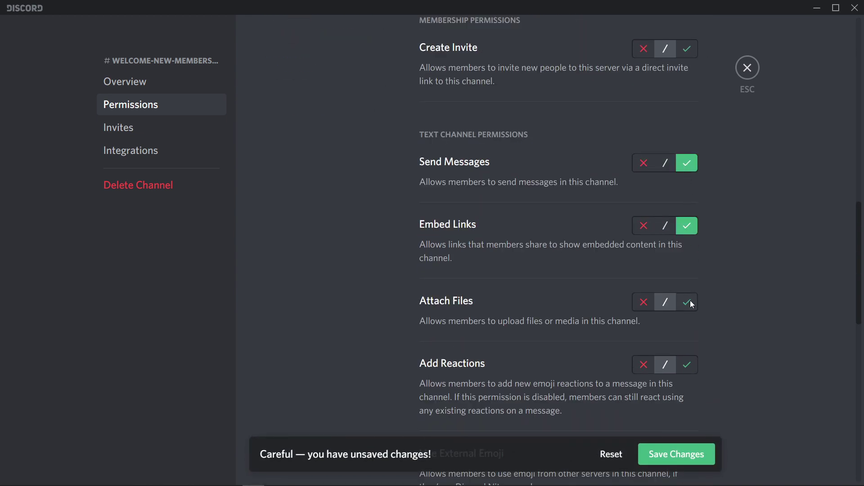
click(687, 302)
scroll(754, 253, down, 5)
click(687, 139)
scroll(712, 194, down, 4)
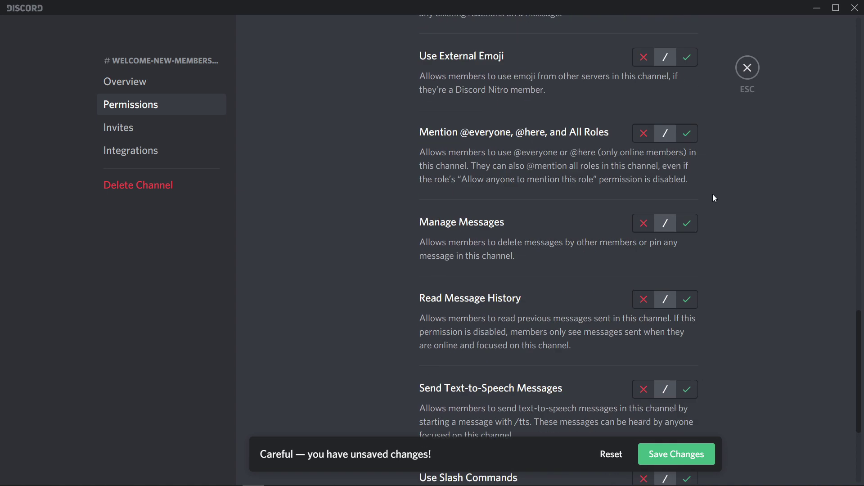
click(689, 216)
click(686, 293)
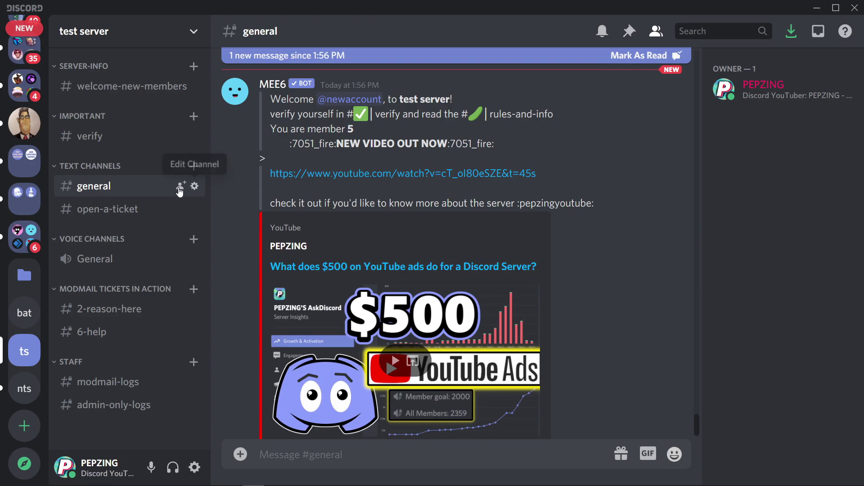
Step: In the general channel's permissions, allow View Channel and Read Message History, and save
click(195, 186)
click(177, 106)
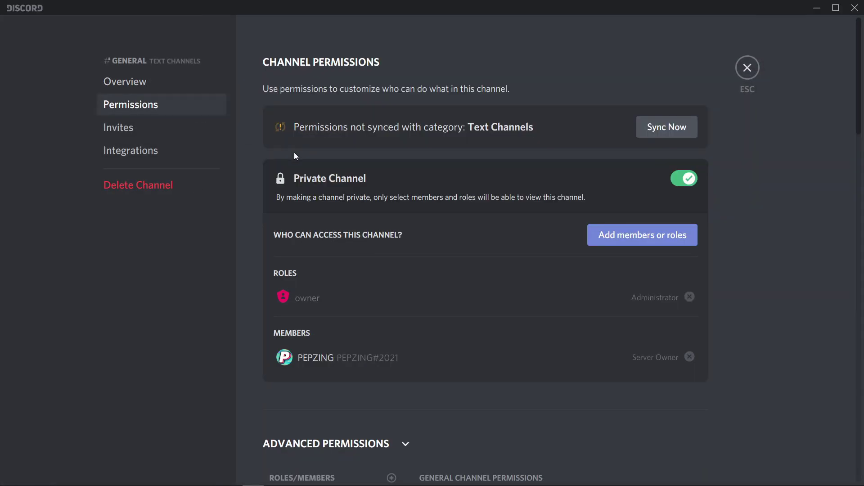
scroll(708, 256, down, 7)
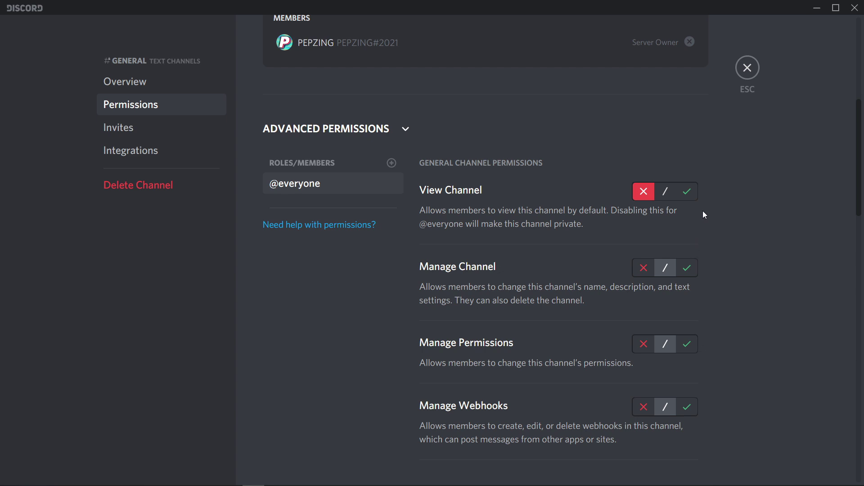
scroll(702, 211, down, 7)
scroll(689, 306, down, 2)
scroll(693, 288, up, 1)
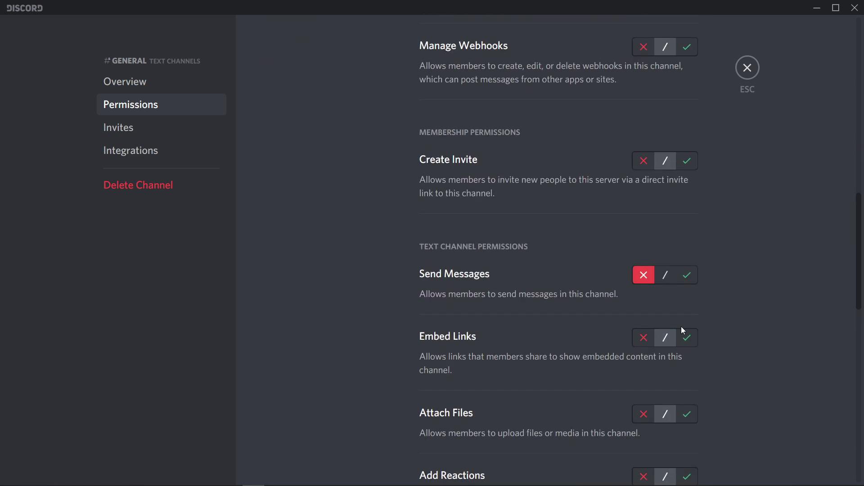
scroll(713, 289, up, 10)
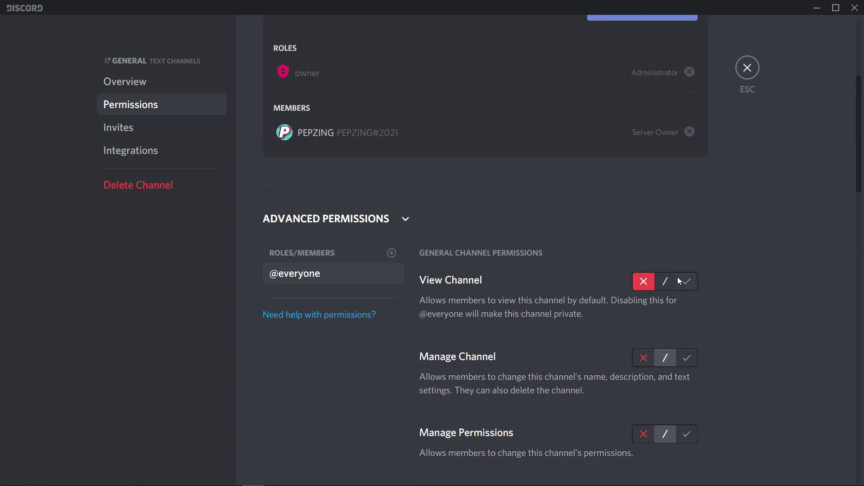
click(685, 282)
scroll(688, 275, down, 15)
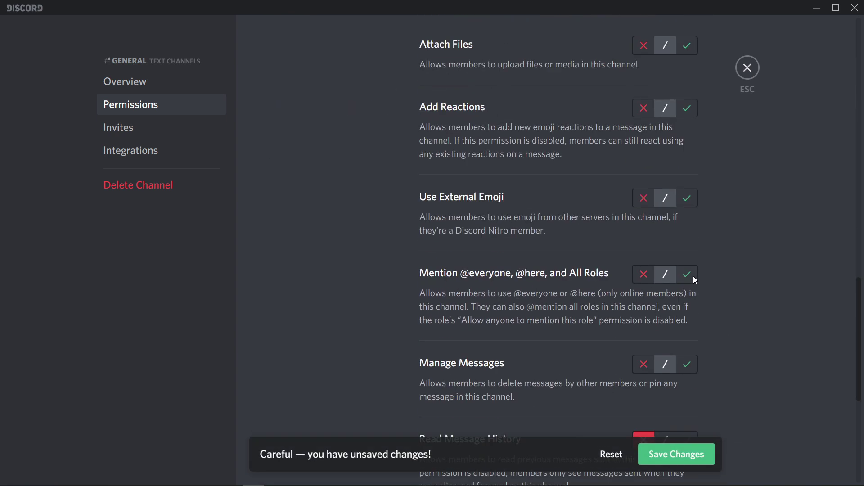
scroll(693, 279, down, 5)
click(686, 216)
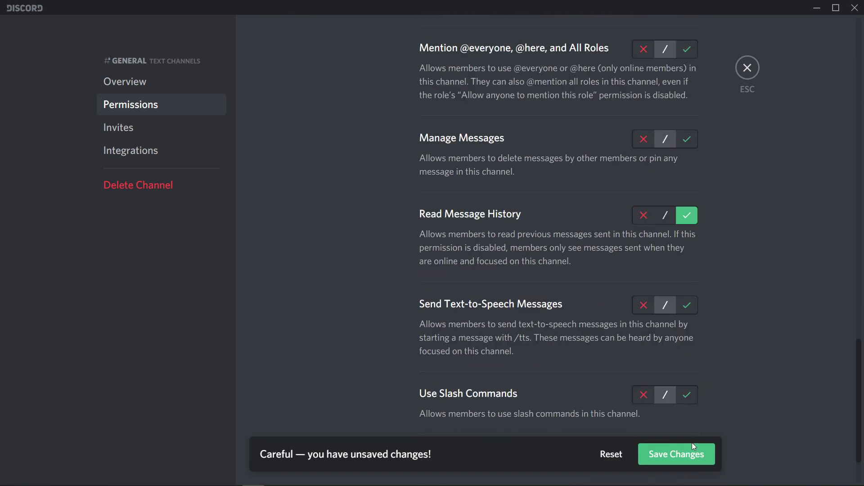
click(693, 454)
Step: Allow the verified role View Channel and Send Messages in general, and save
scroll(377, 305, up, 20)
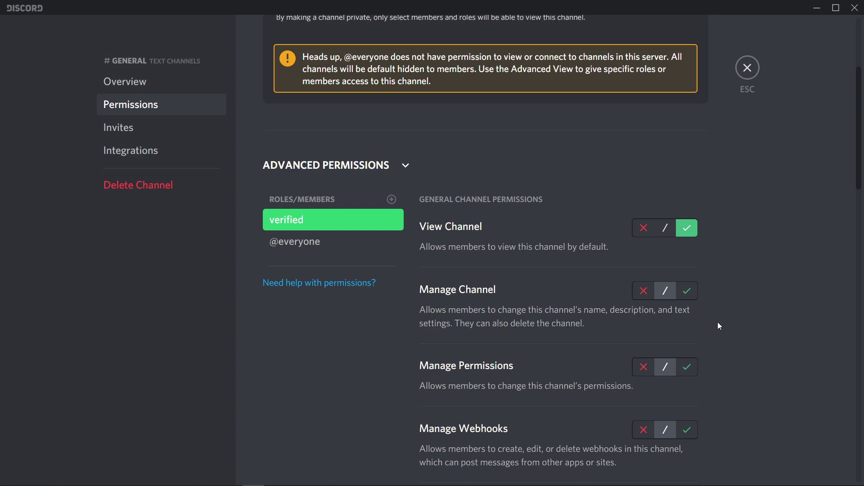
scroll(475, 300, down, 1)
click(683, 186)
scroll(692, 214, down, 8)
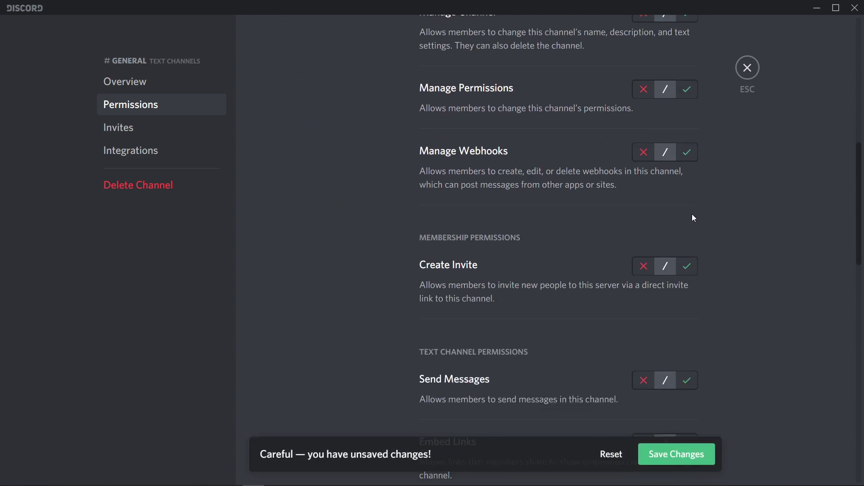
click(690, 253)
scroll(692, 255, down, 7)
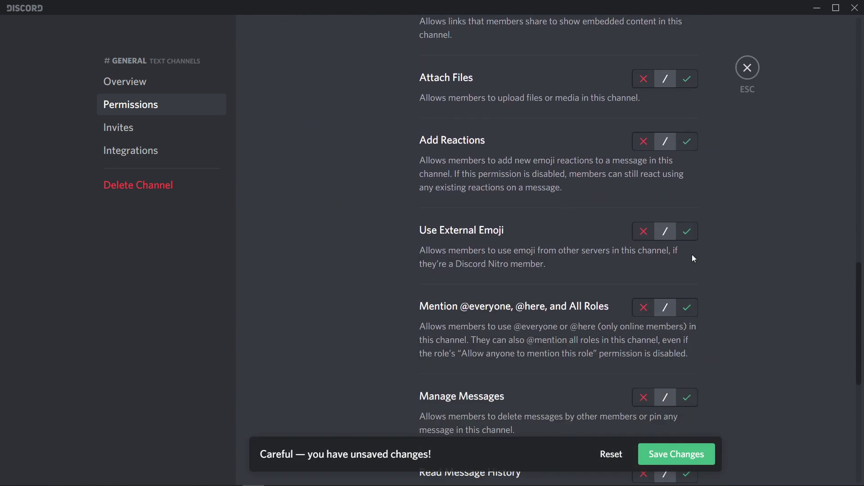
click(677, 454)
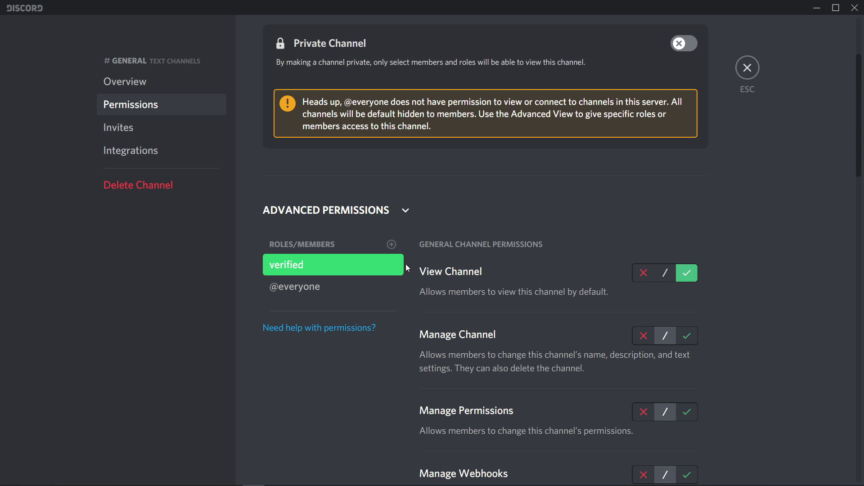
scroll(692, 266, down, 7)
Step: Add MEE6 to general's permissions, allowing View Channel, Send Messages, Embed Links, Attach Files and Add Reactions
scroll(720, 317, up, 7)
click(392, 246)
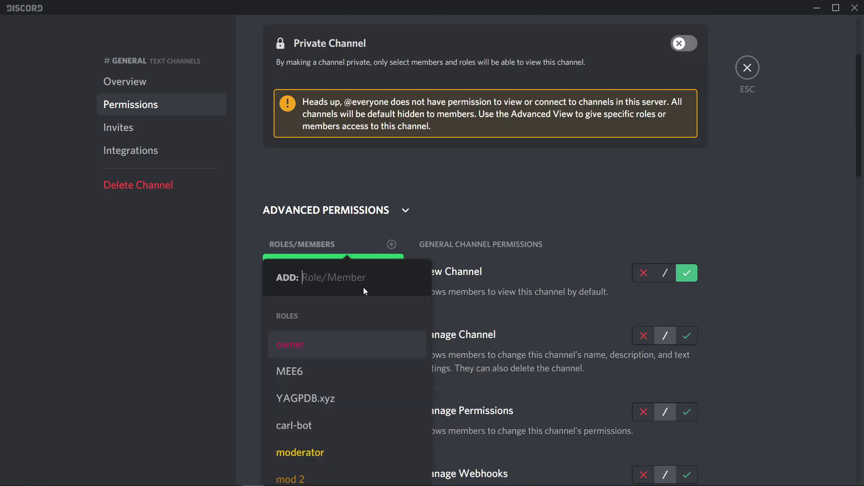
click(365, 371)
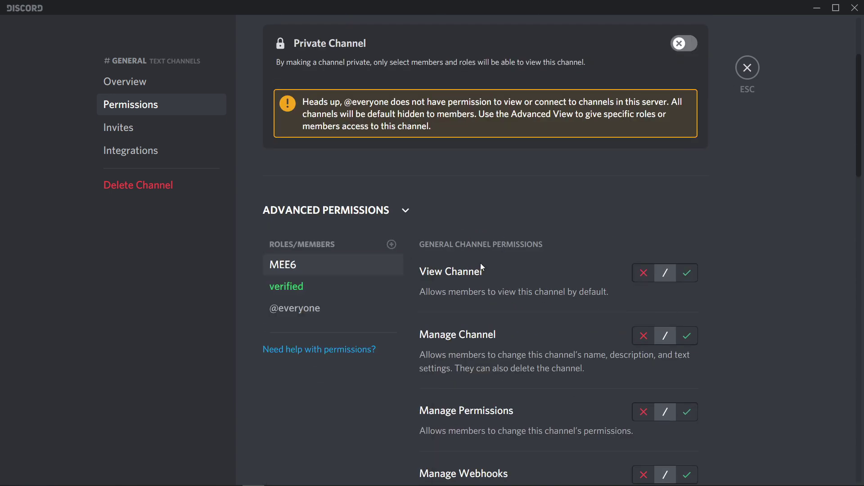
click(694, 277)
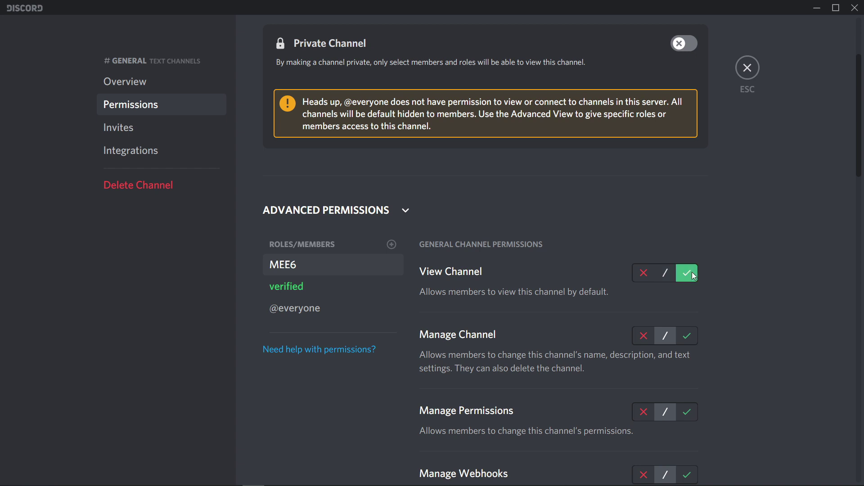
scroll(722, 246, down, 8)
scroll(677, 252, down, 3)
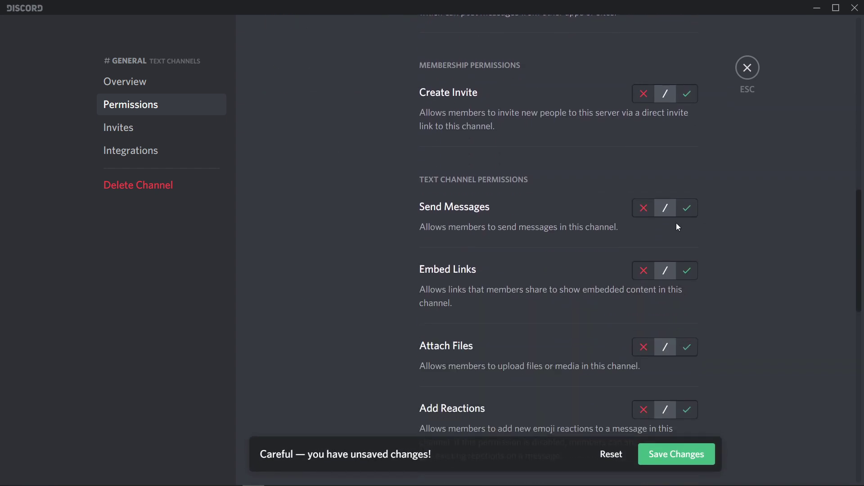
click(686, 207)
click(688, 270)
click(686, 353)
click(686, 407)
Step: Also allow MEE6 Use External Emoji and Read Message History in general, and save
scroll(720, 342, down, 4)
click(695, 321)
scroll(702, 317, down, 5)
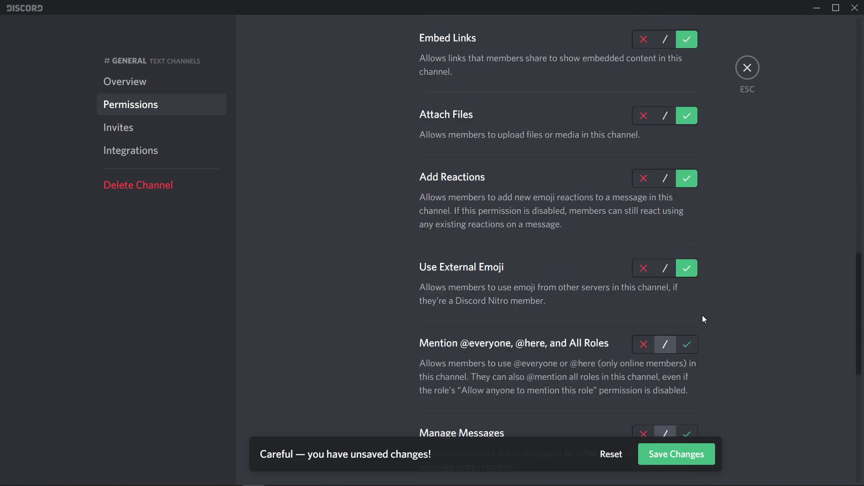
click(688, 337)
scroll(693, 342, down, 3)
click(676, 454)
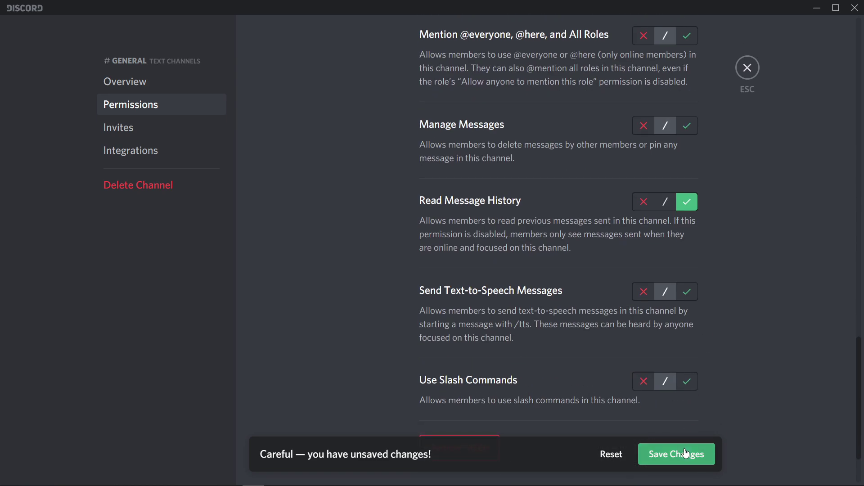
scroll(746, 281, up, 10)
scroll(746, 282, up, 5)
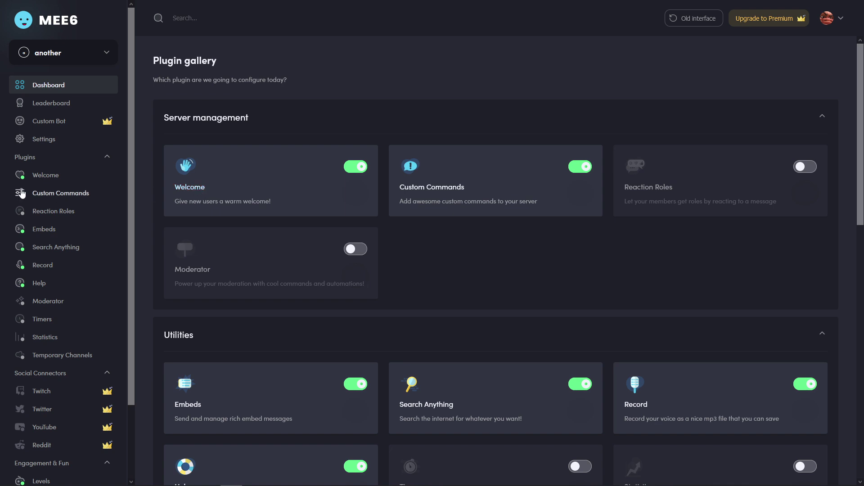
Step: In MEE6's Welcome plugin, switch on join messages and set the channel to welcome-new-members
click(51, 176)
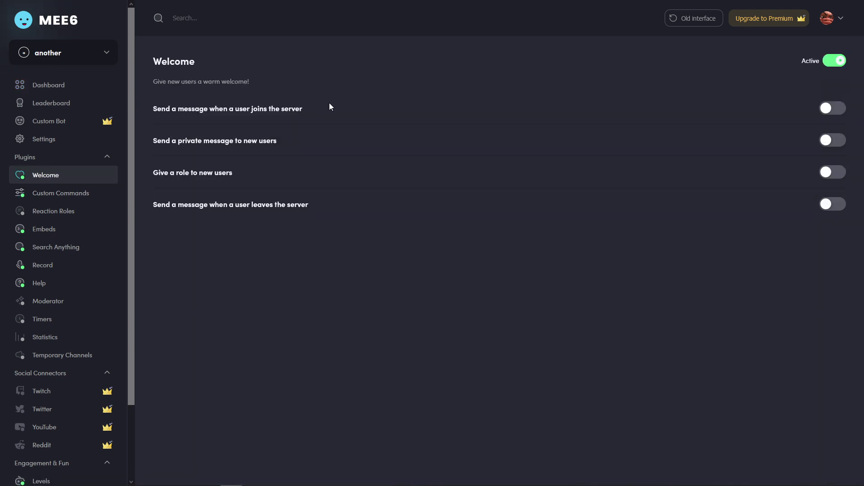
click(827, 110)
click(316, 178)
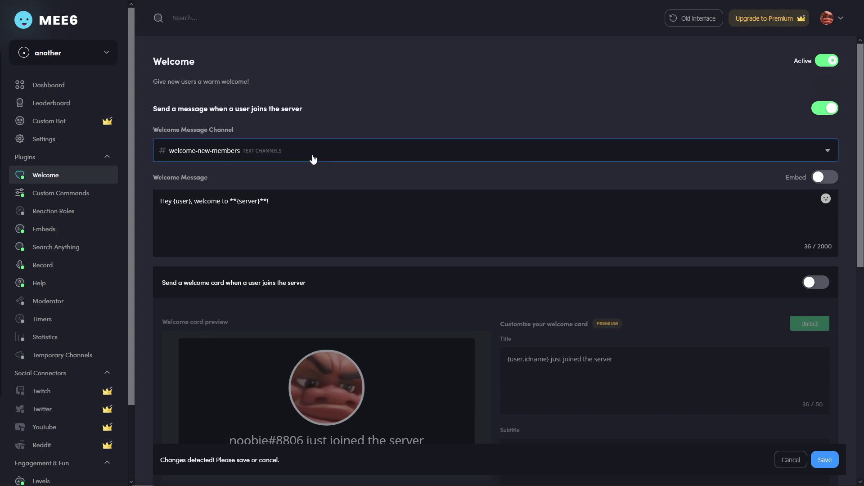
click(296, 160)
click(267, 192)
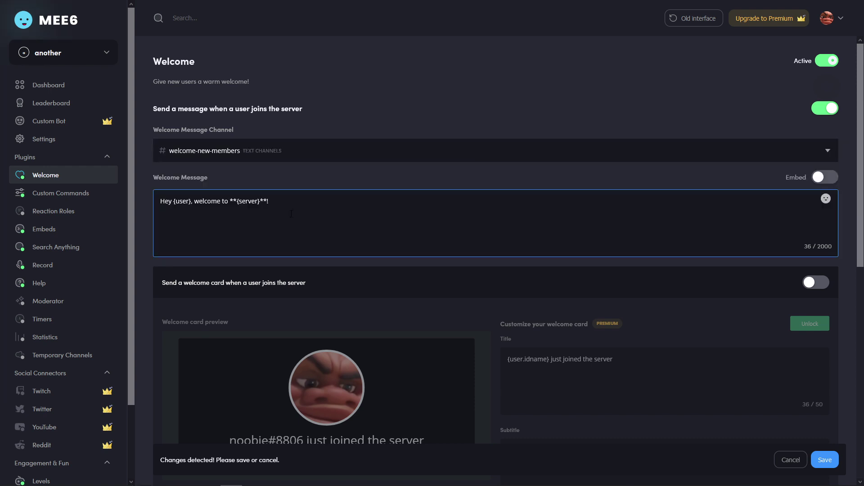